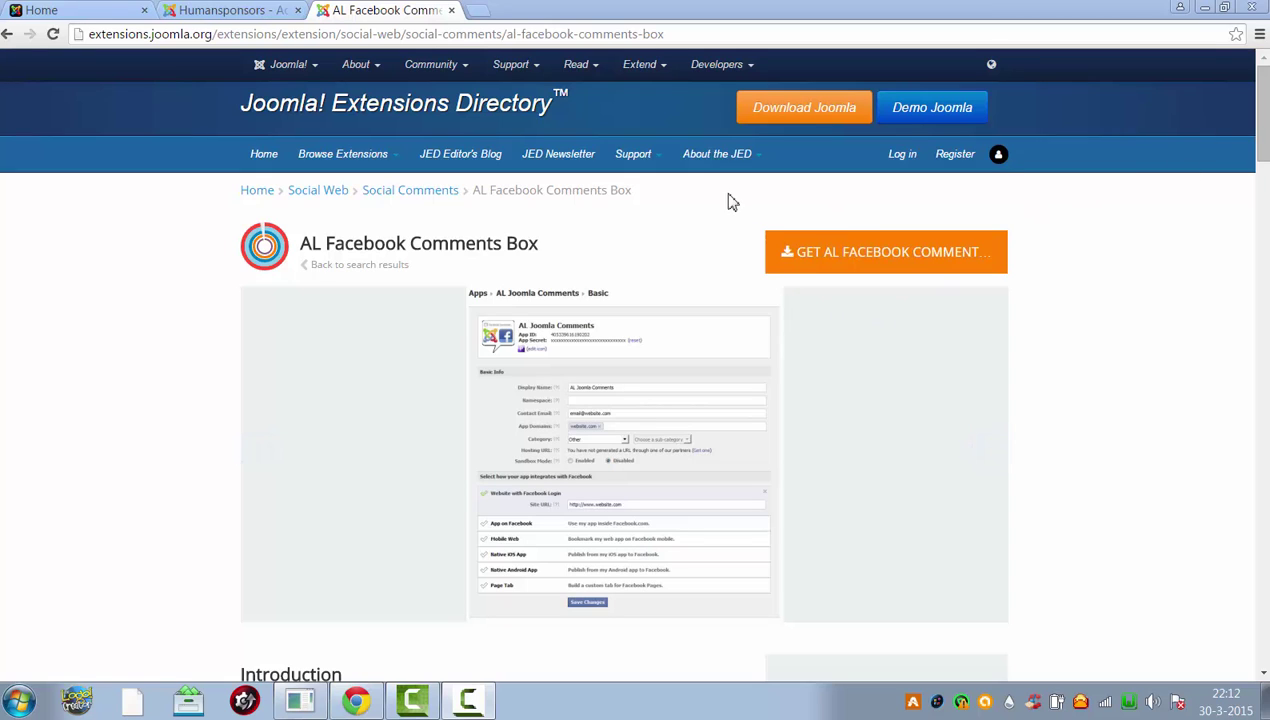
- Download the Joomla 2.5 & 3 AL Facebook Comments zip (48.1 kB) from alexlopezit.com
left_click(851, 263)
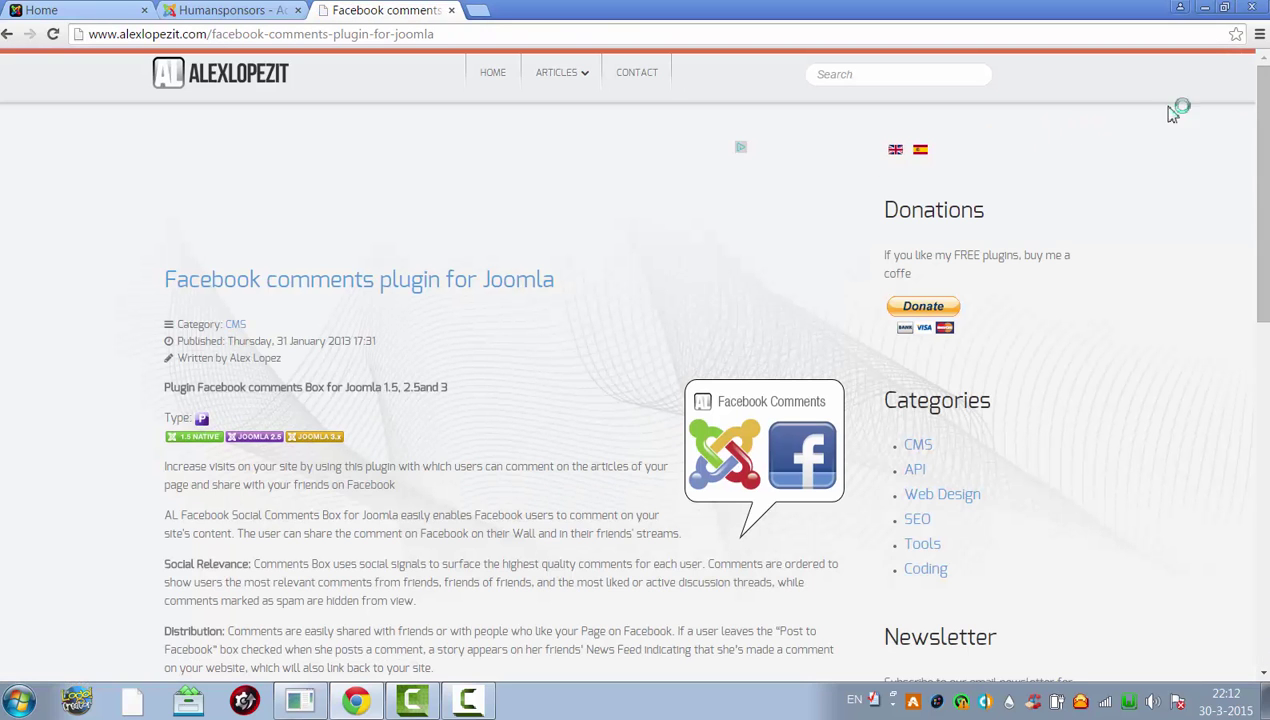
scroll(1094, 108, "down", 3)
scroll(328, 181, "down", 4)
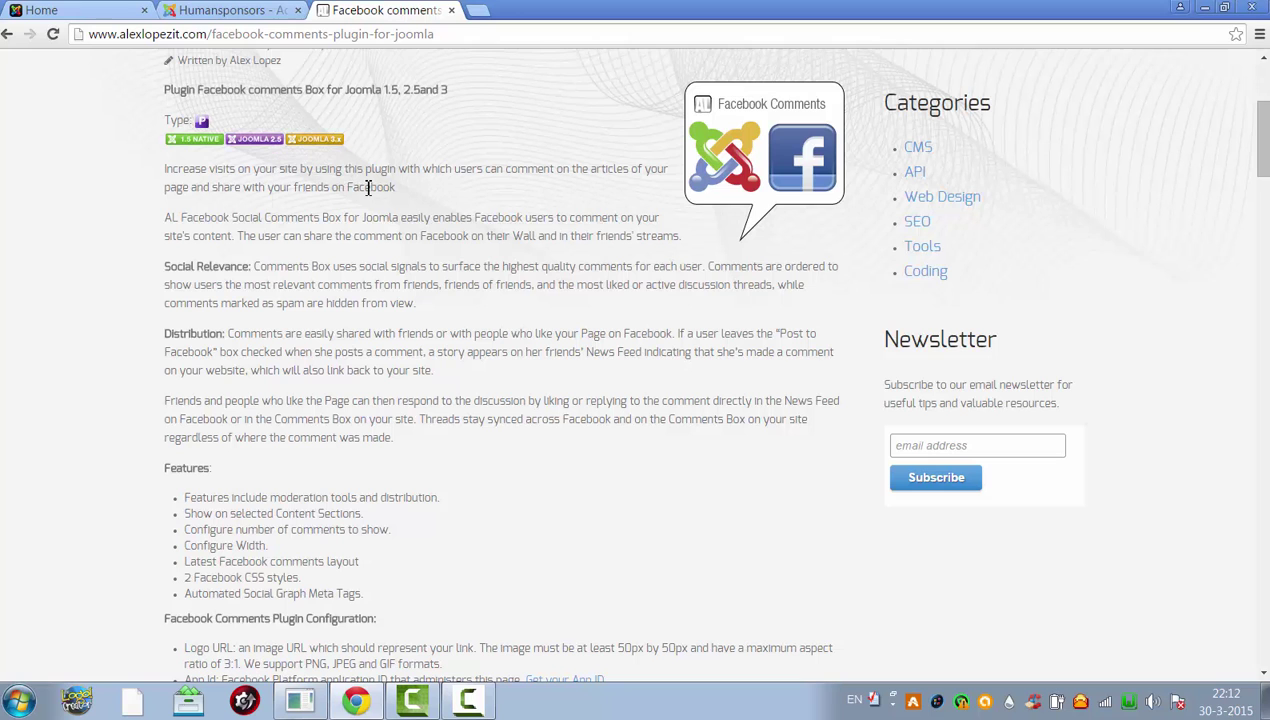
scroll(1262, 190, "down", 8)
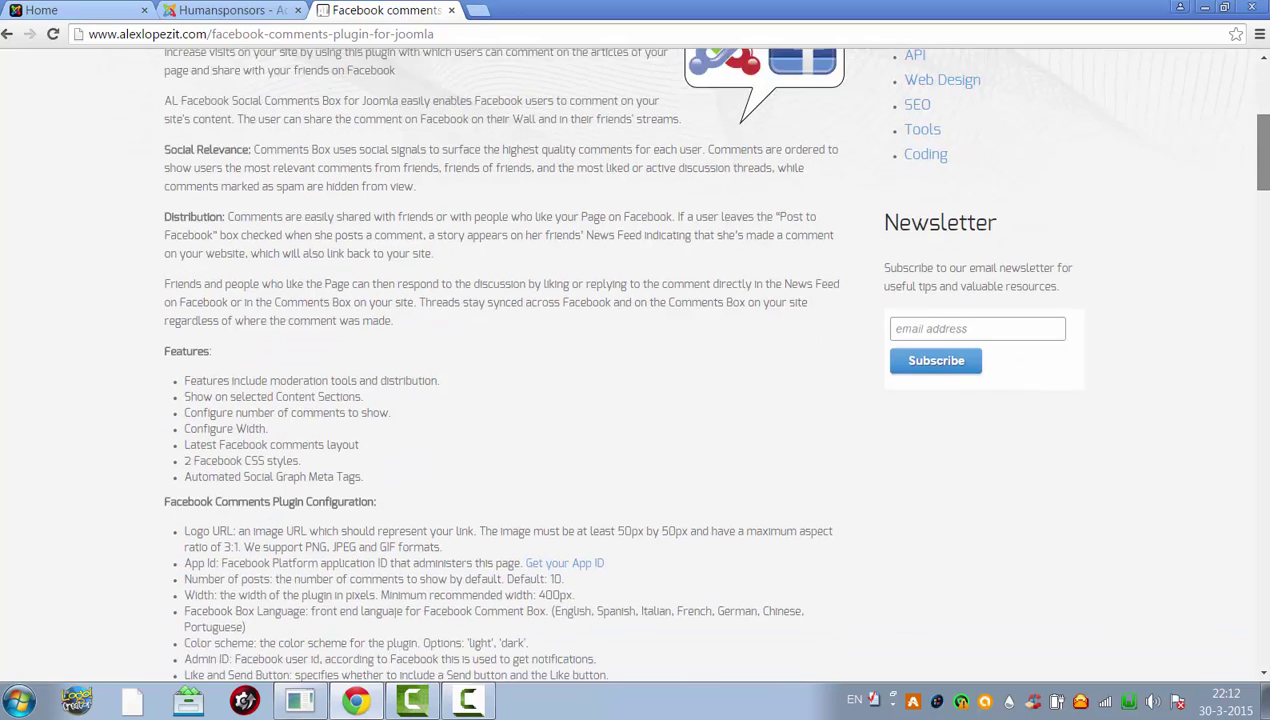
scroll(1110, 323, "up", 1)
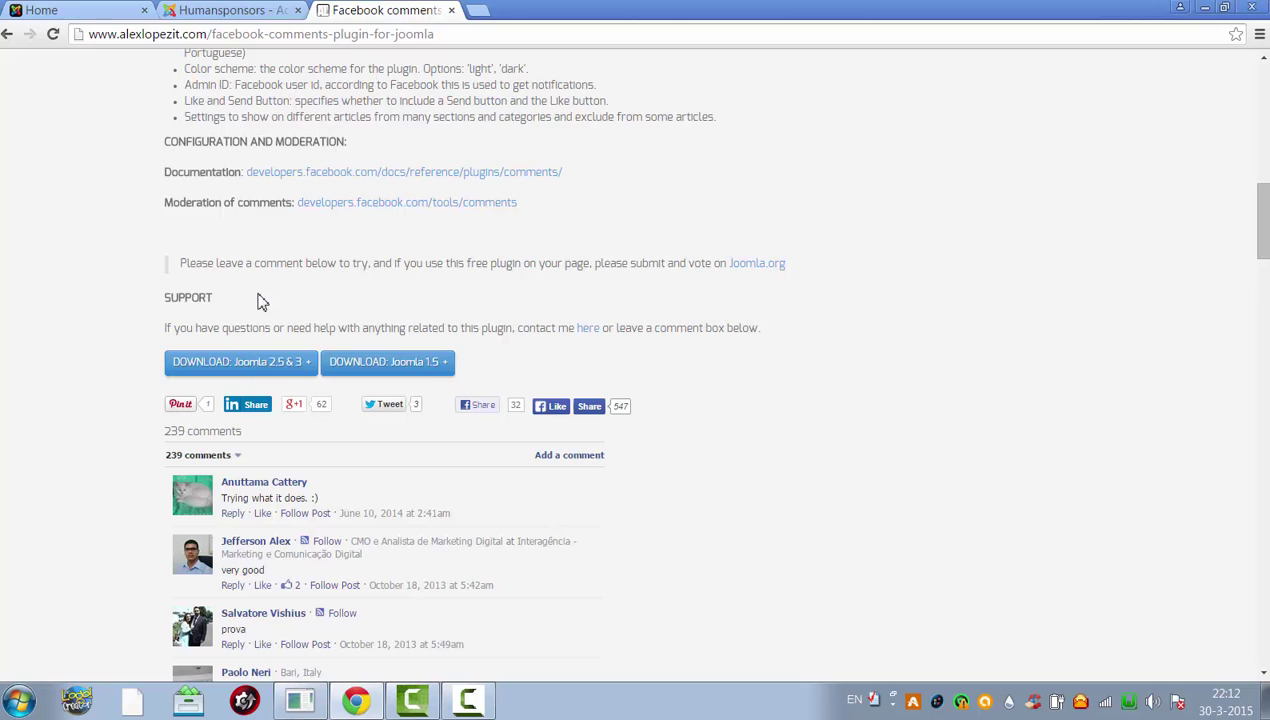
left_click(260, 370)
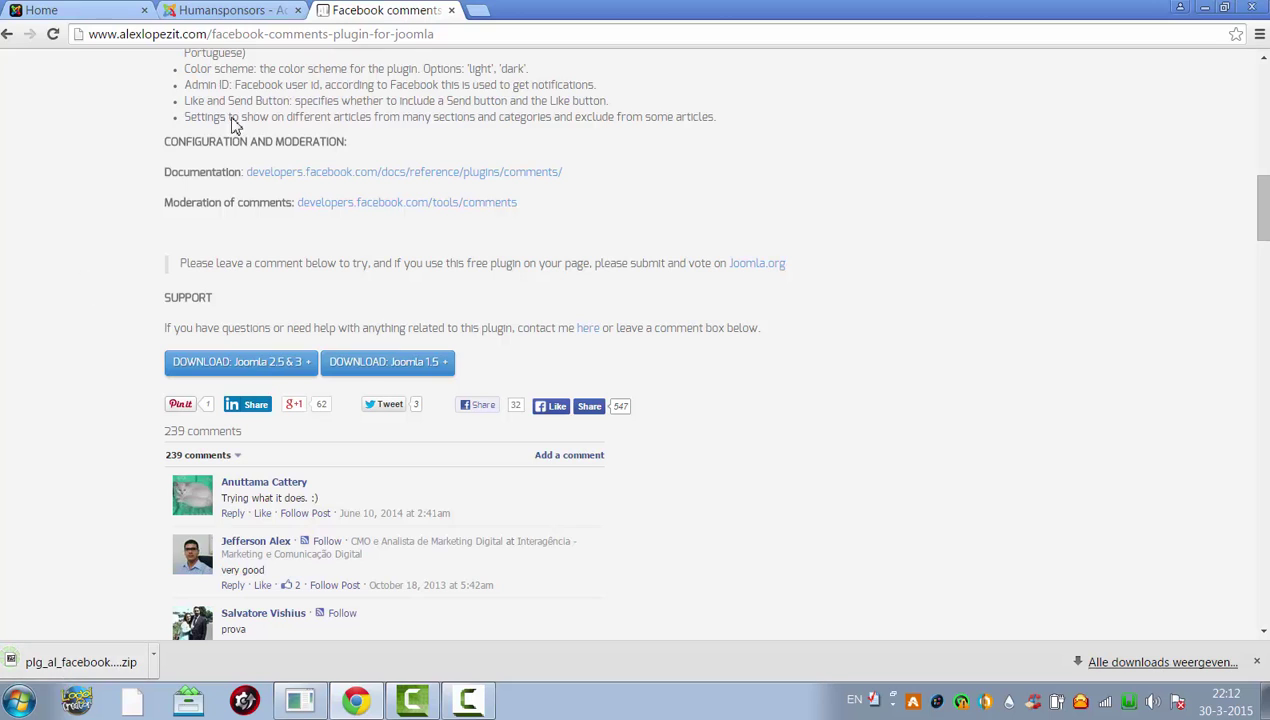
- Open the Extension Manager installer in the Joomla admin and dismiss the missing-package warning
left_click(232, 10)
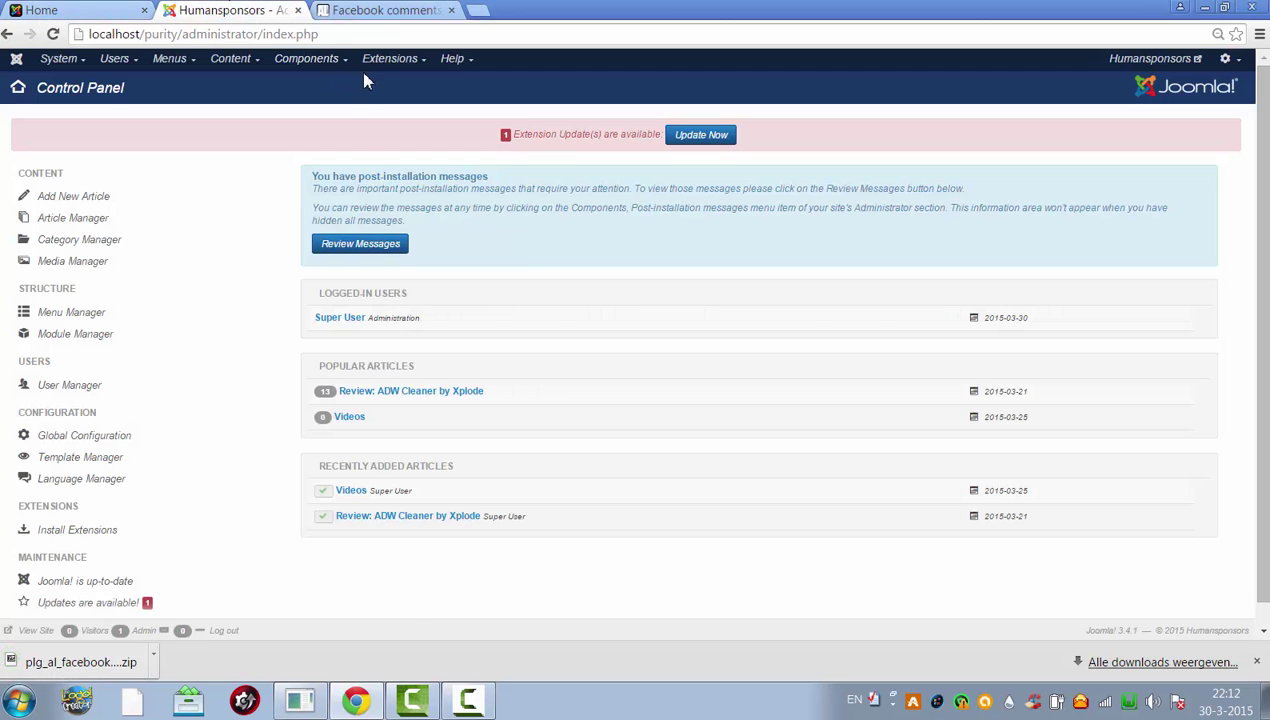
left_click(389, 58)
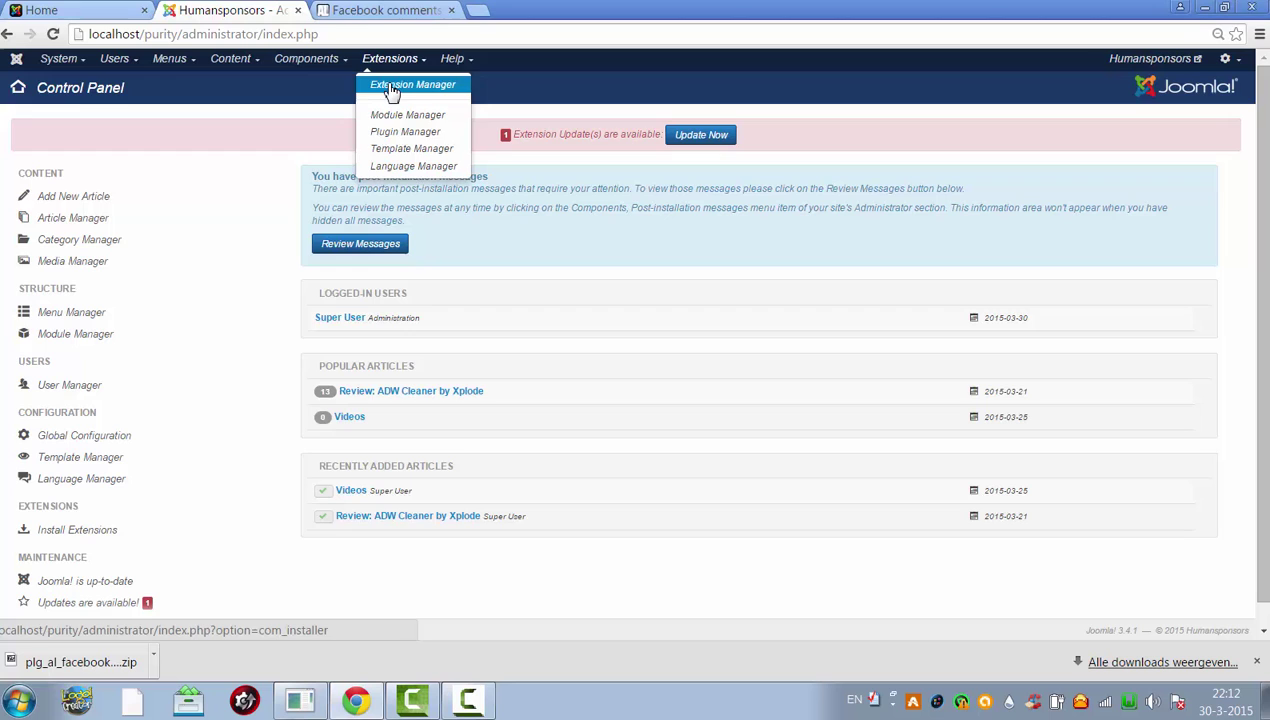
left_click(391, 88)
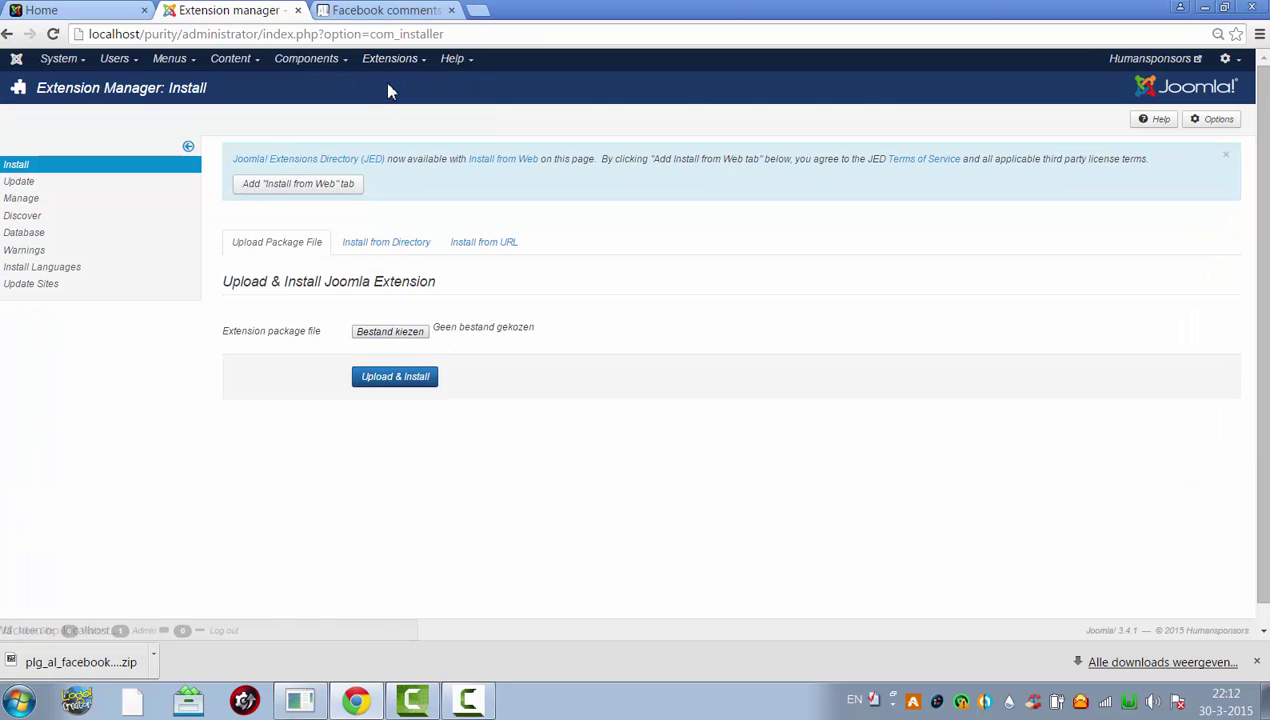
left_click(394, 390)
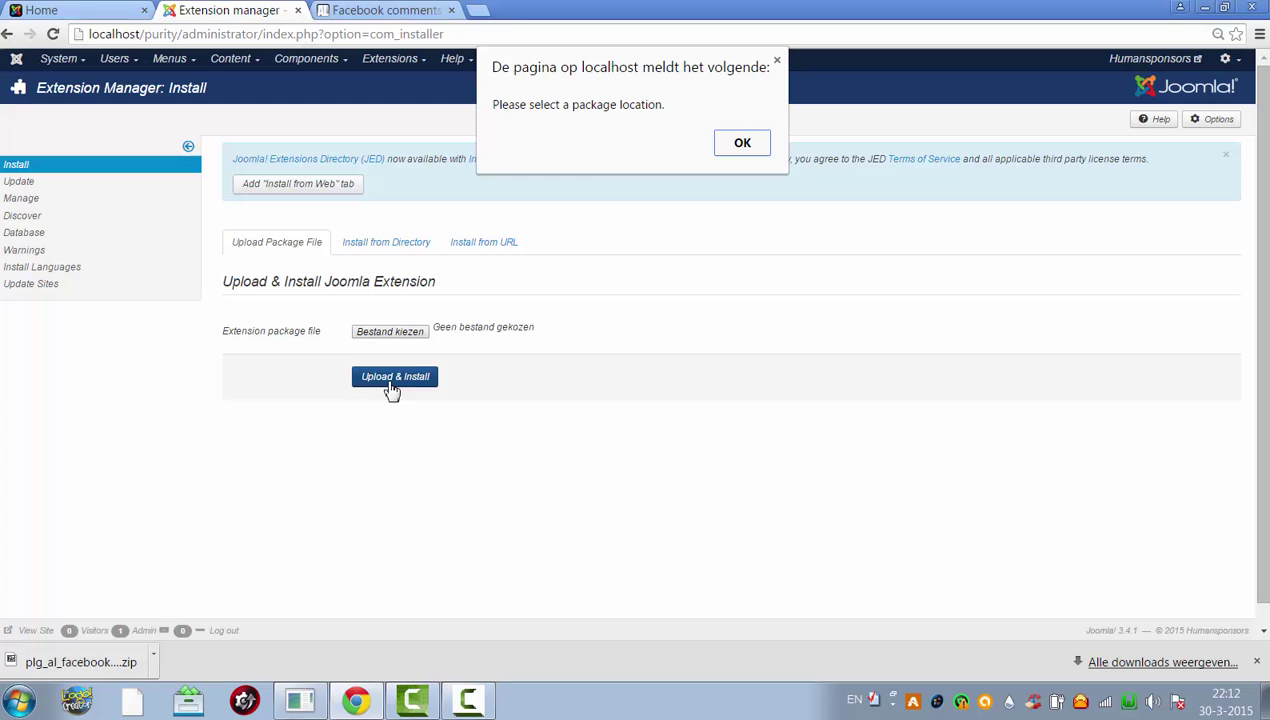
left_click(745, 145)
- Upload plg_al_facebook_comments_3.0 from the Downloads folder and install it
left_click(420, 334)
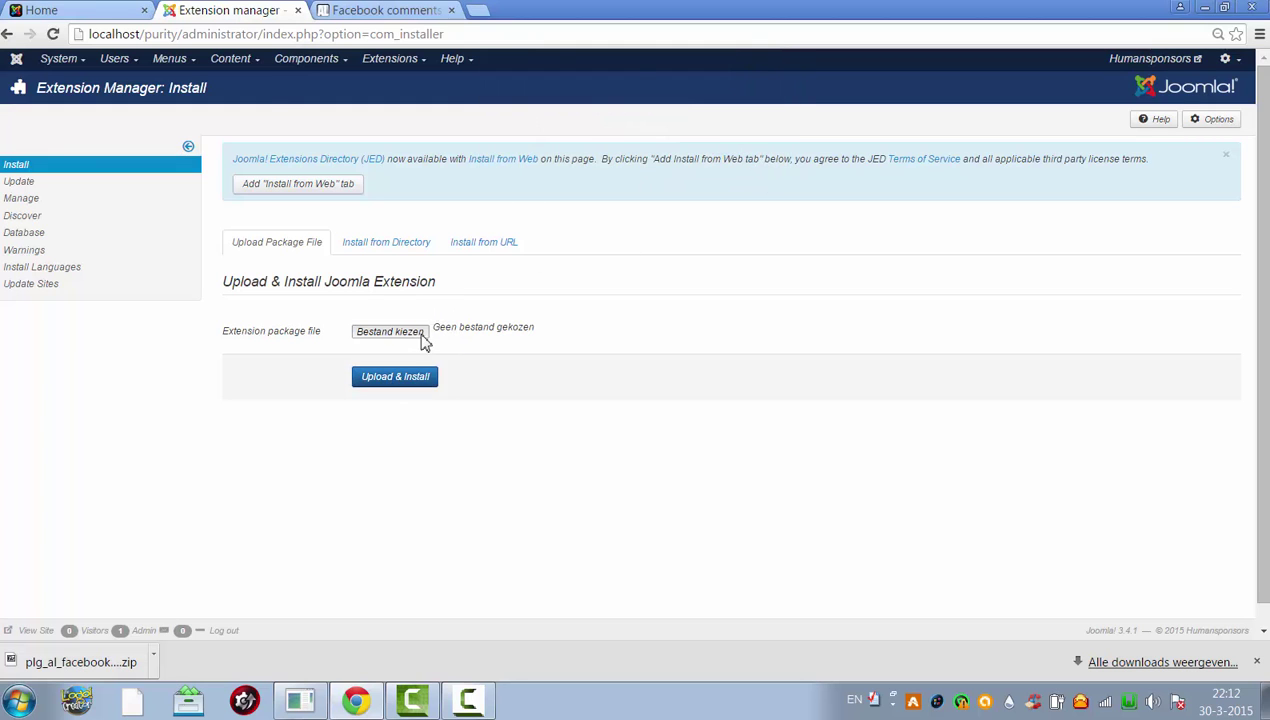
left_click_drag(493, 188, 493, 297)
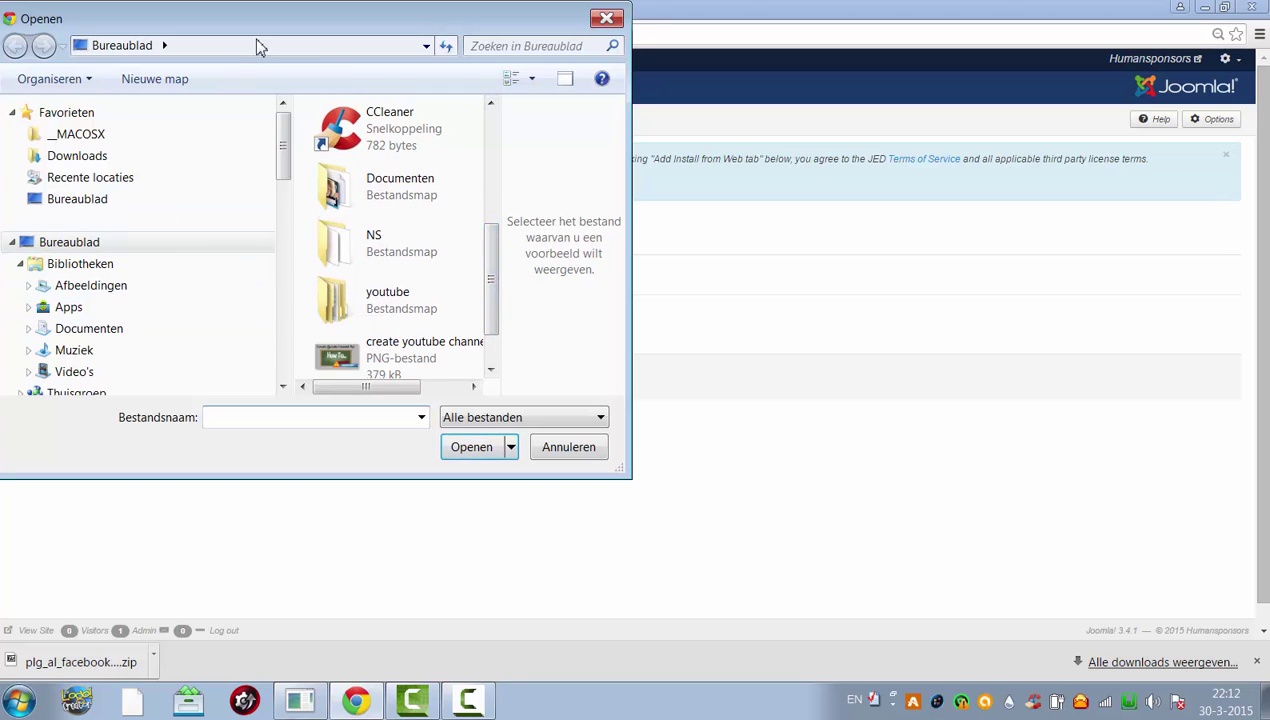
left_click(138, 205)
double_click(426, 250)
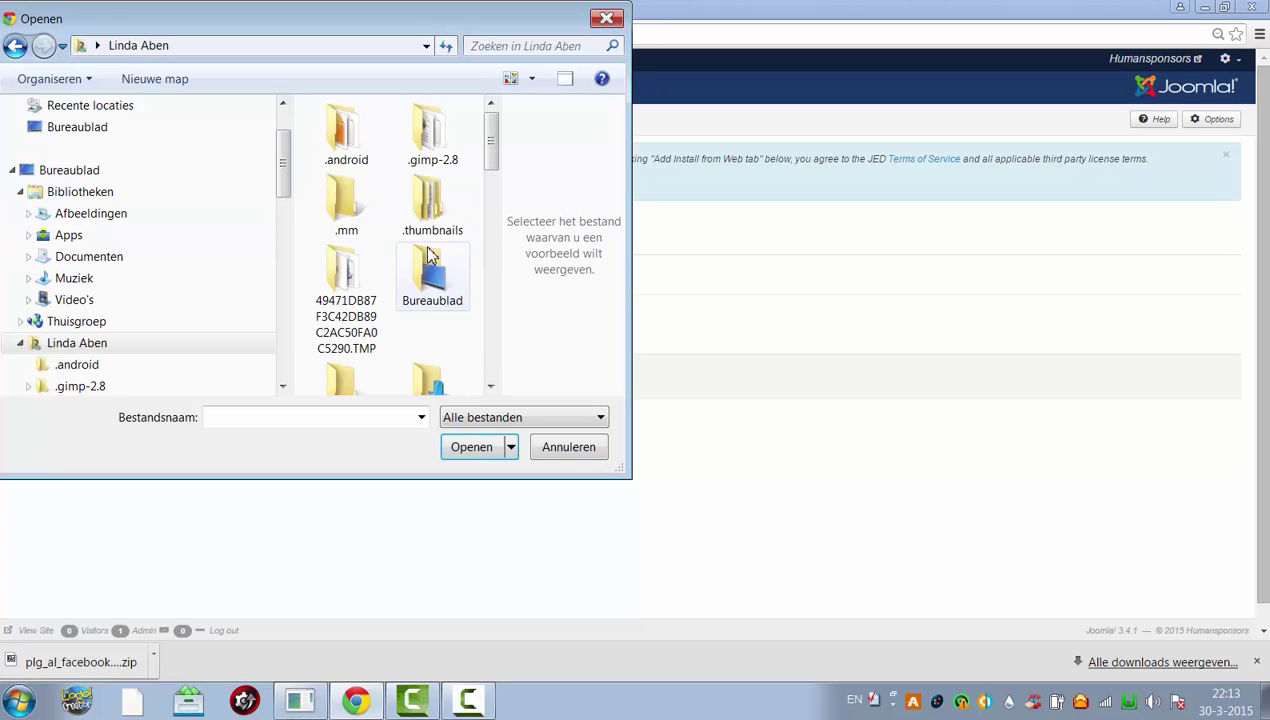
left_click_drag(489, 138, 500, 327)
double_click(425, 204)
scroll(495, 300, "down", 8)
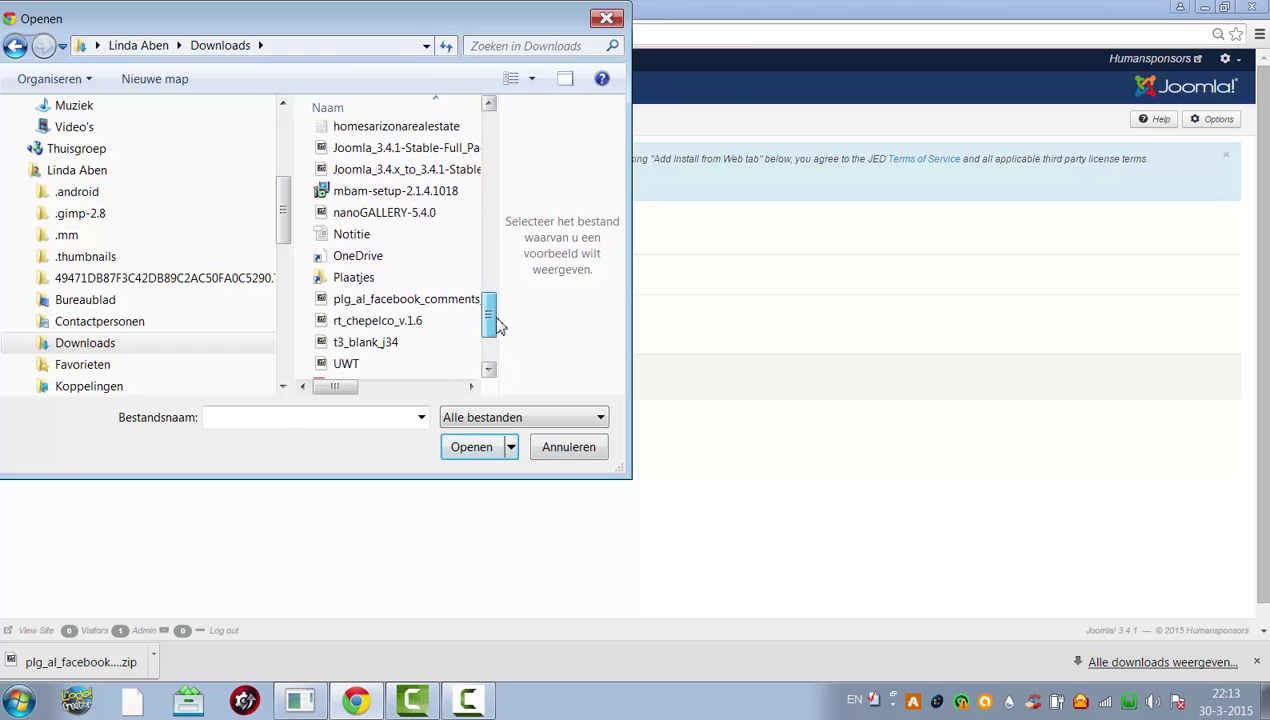
left_click(439, 320)
left_click(440, 302)
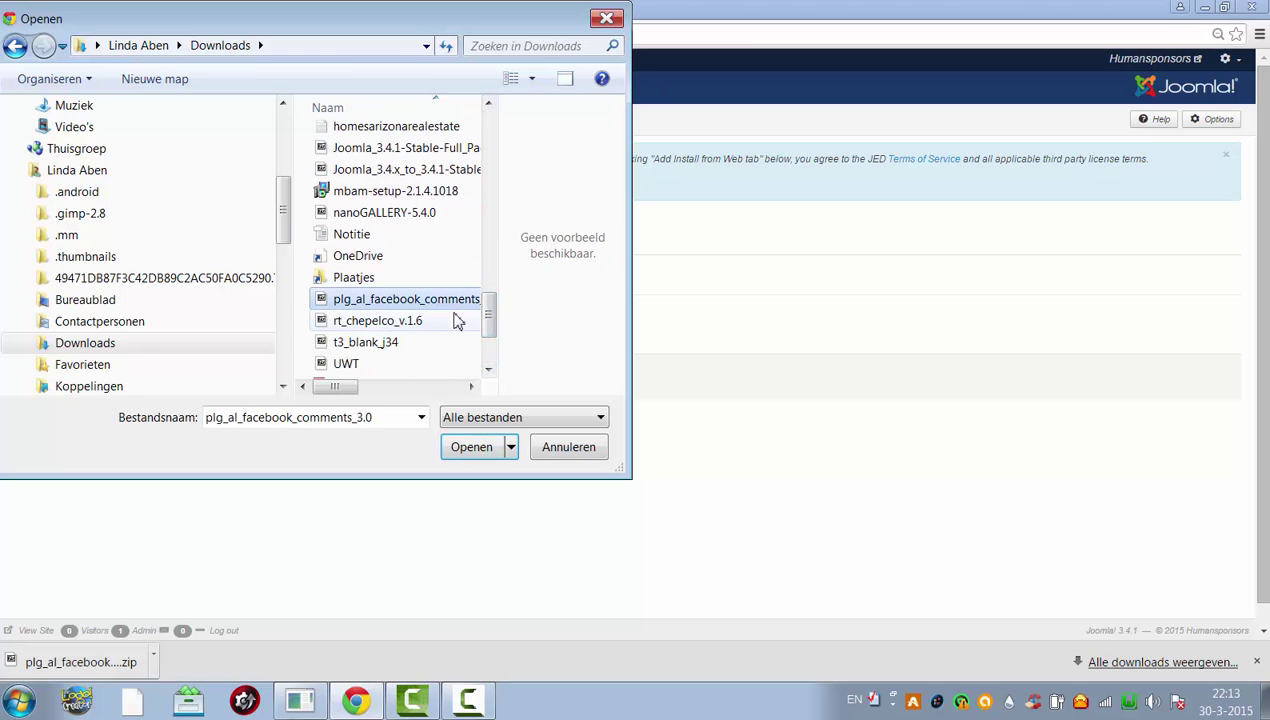
left_click(472, 451)
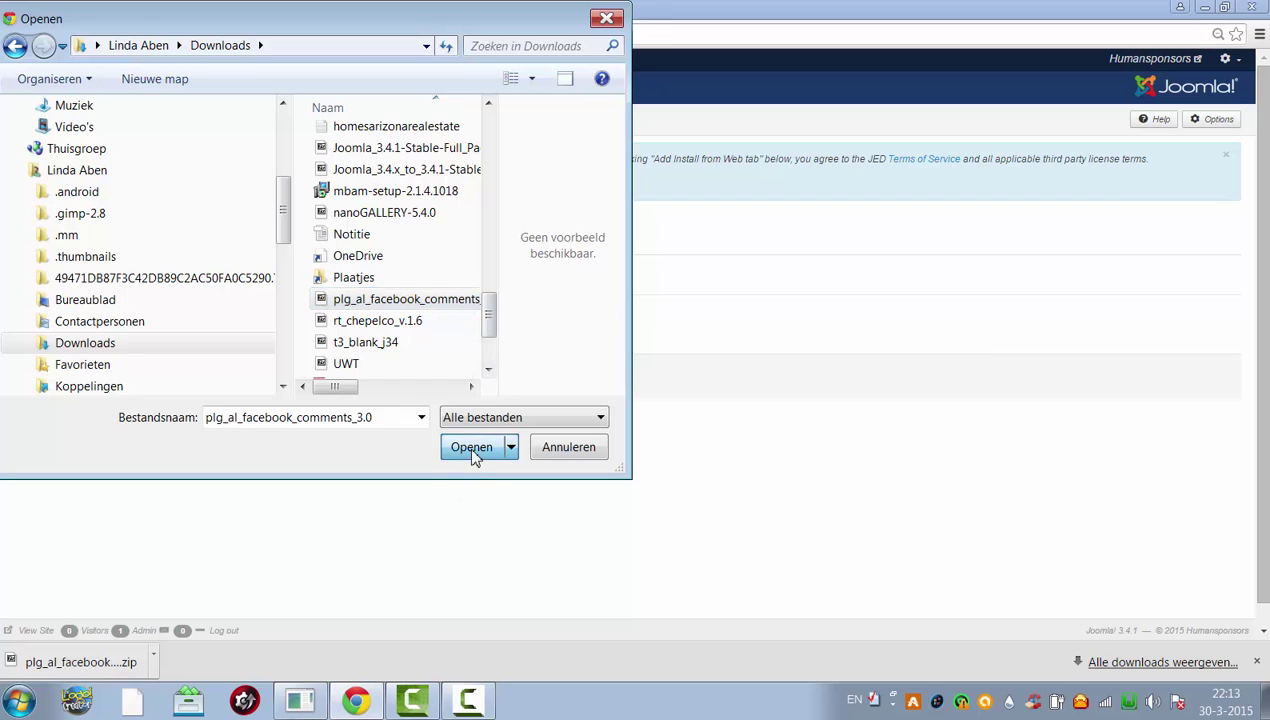
left_click(419, 384)
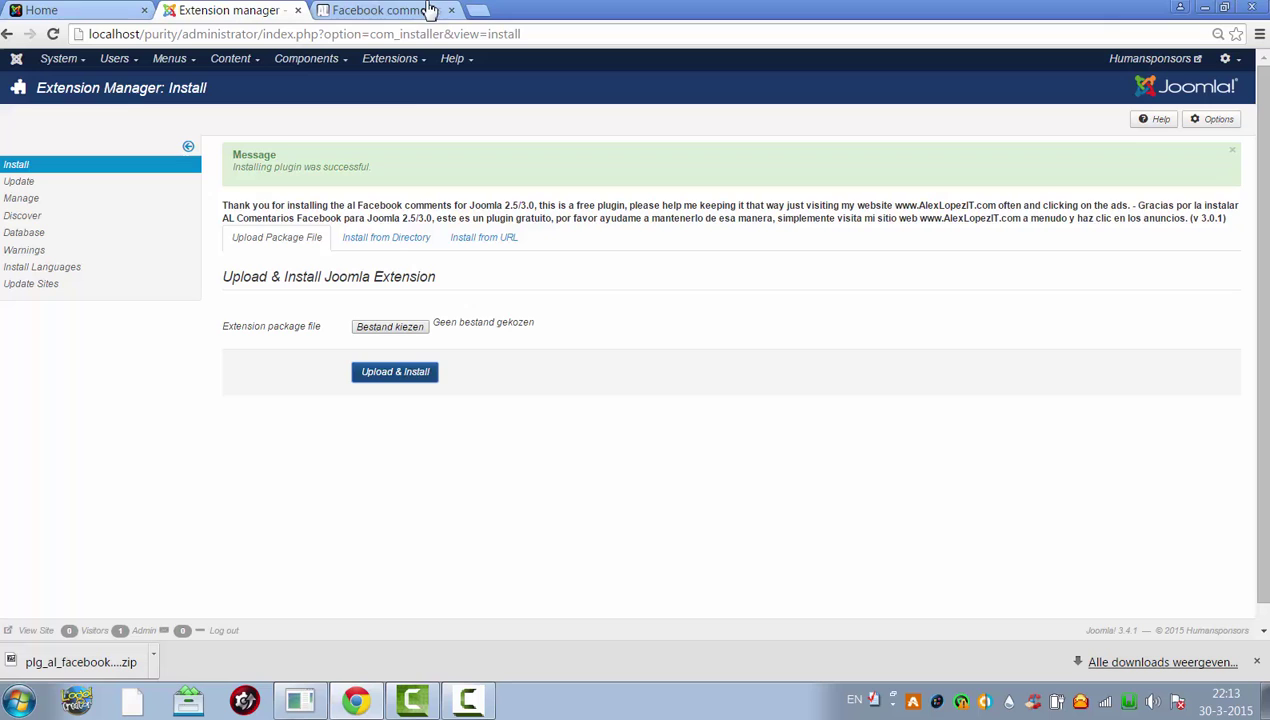
- Disable the AddToAny Share Buttons plugin in the Plugin Manager
left_click(392, 62)
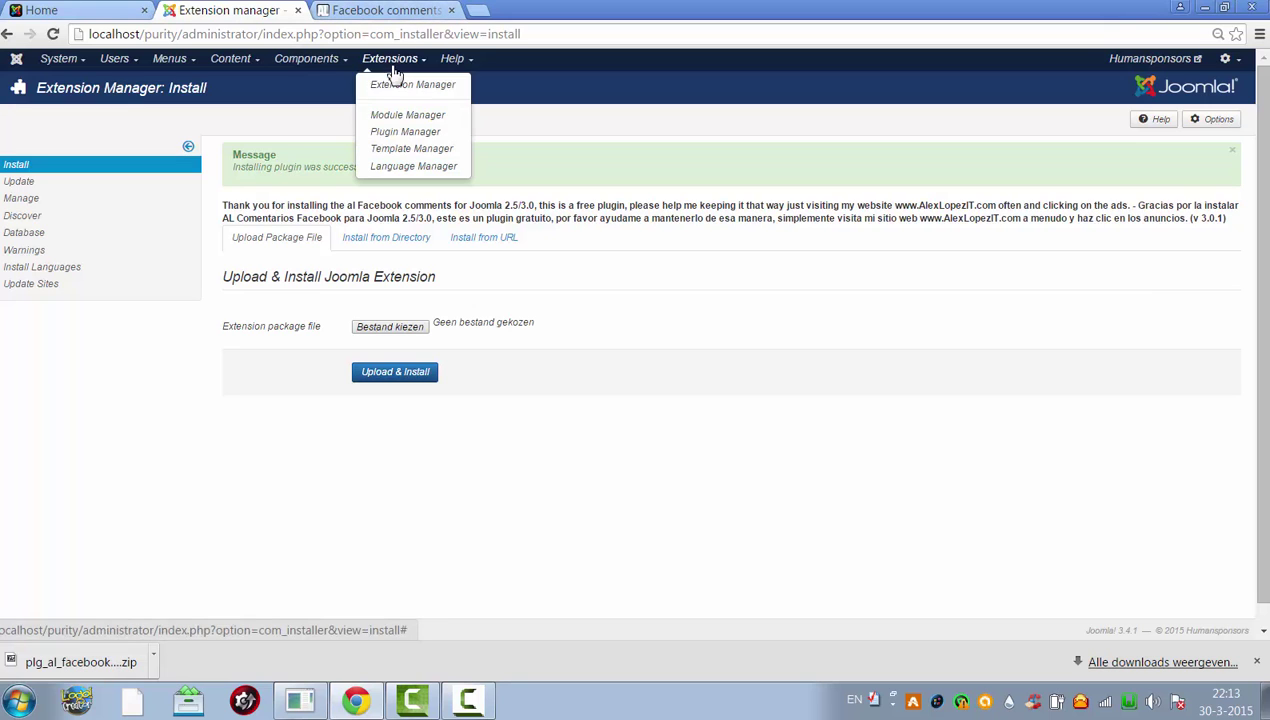
left_click(407, 134)
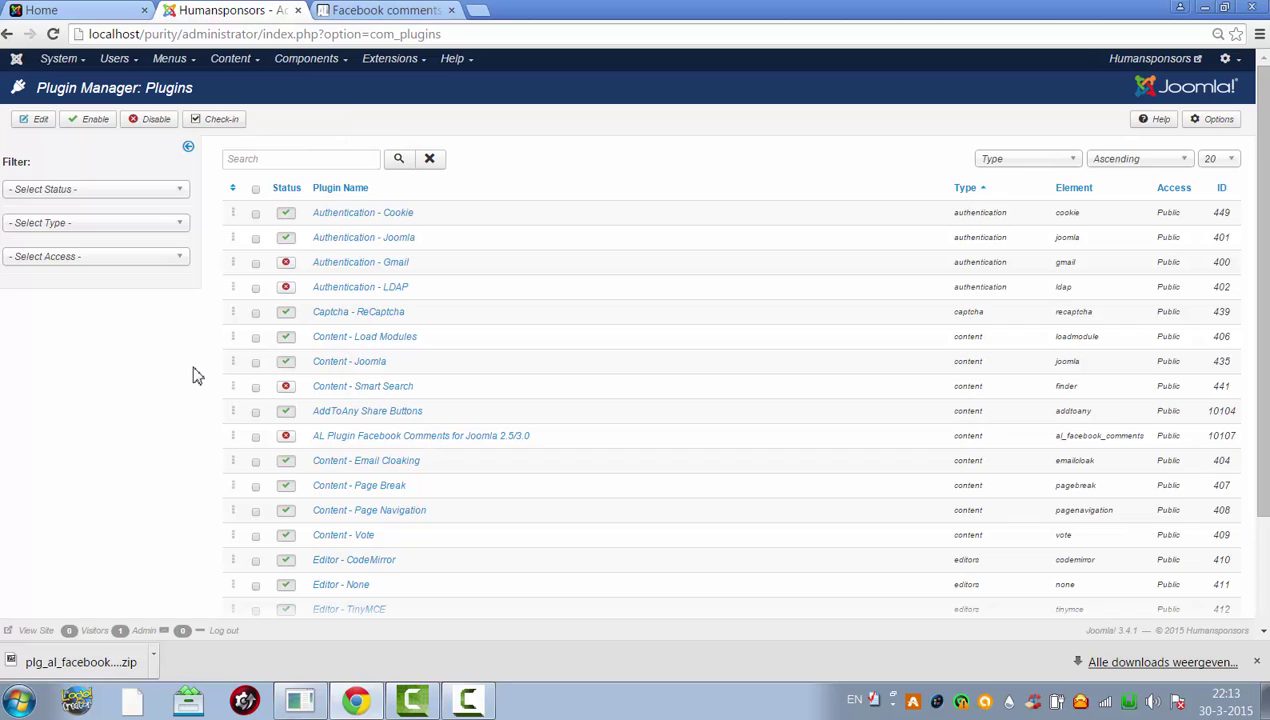
left_click(285, 412)
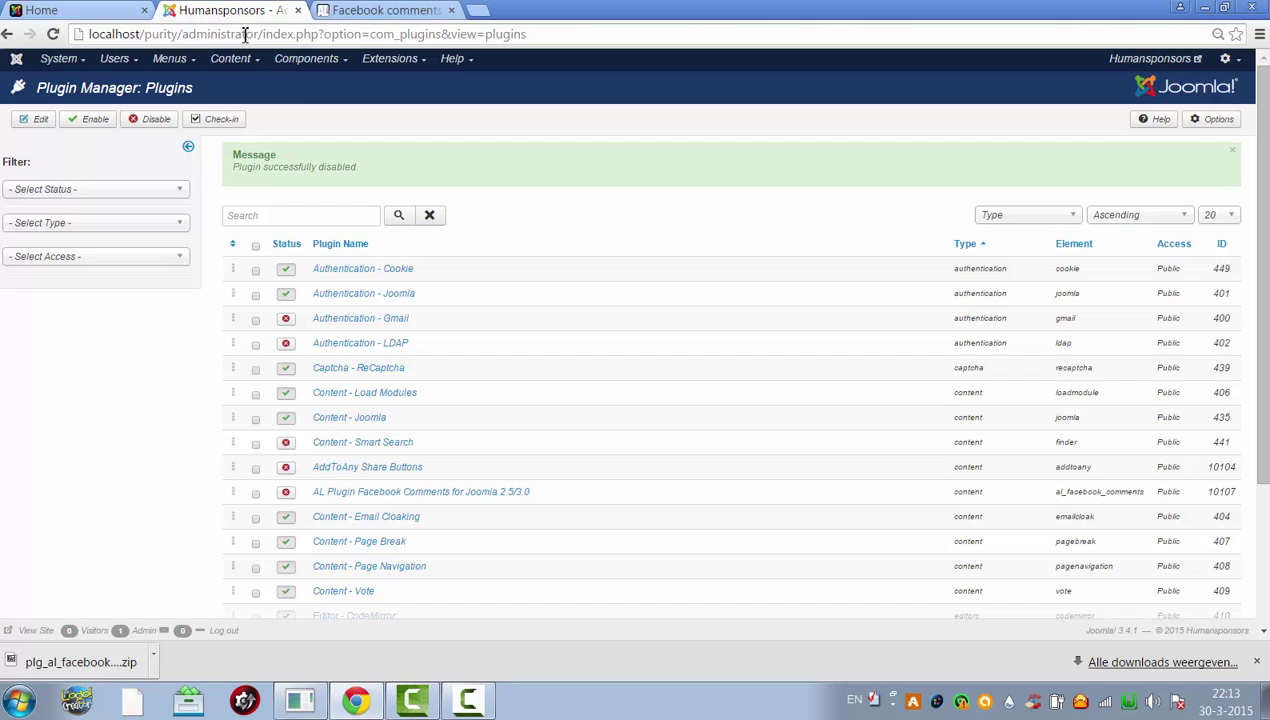
- Search the plugin list for 'al' to find AL Plugin Facebook Comments
left_click(228, 220)
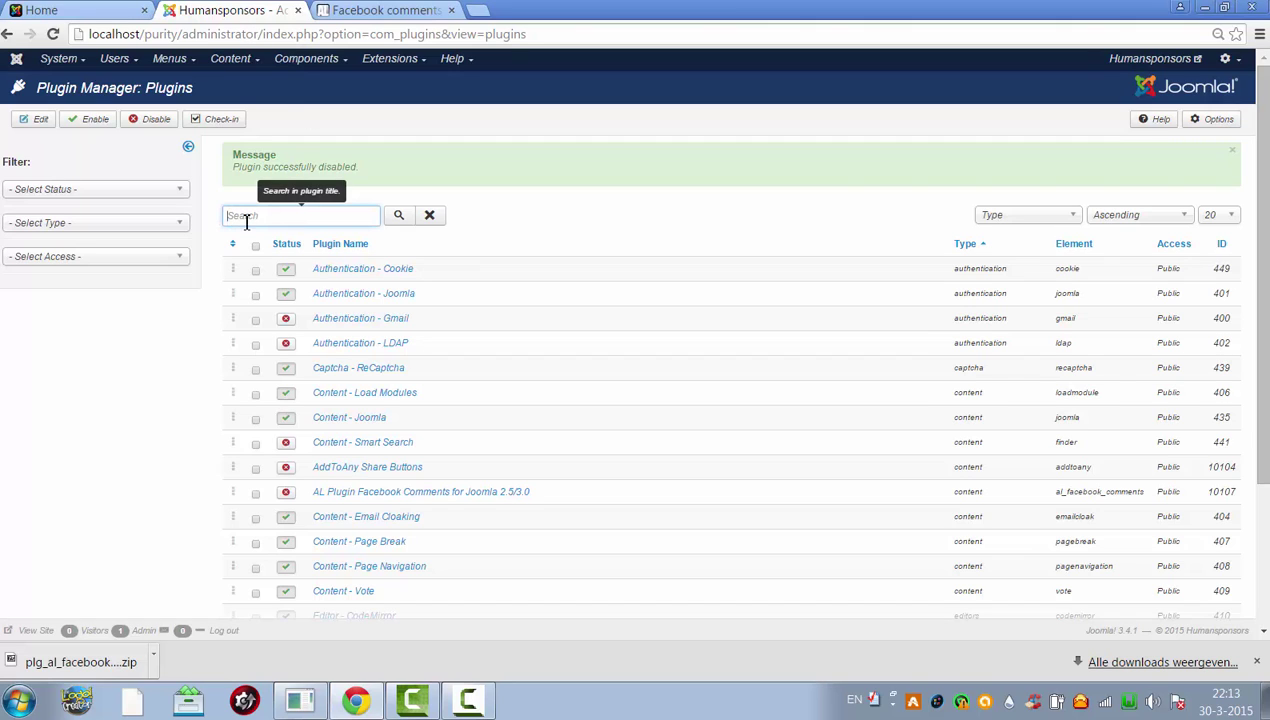
type("al")
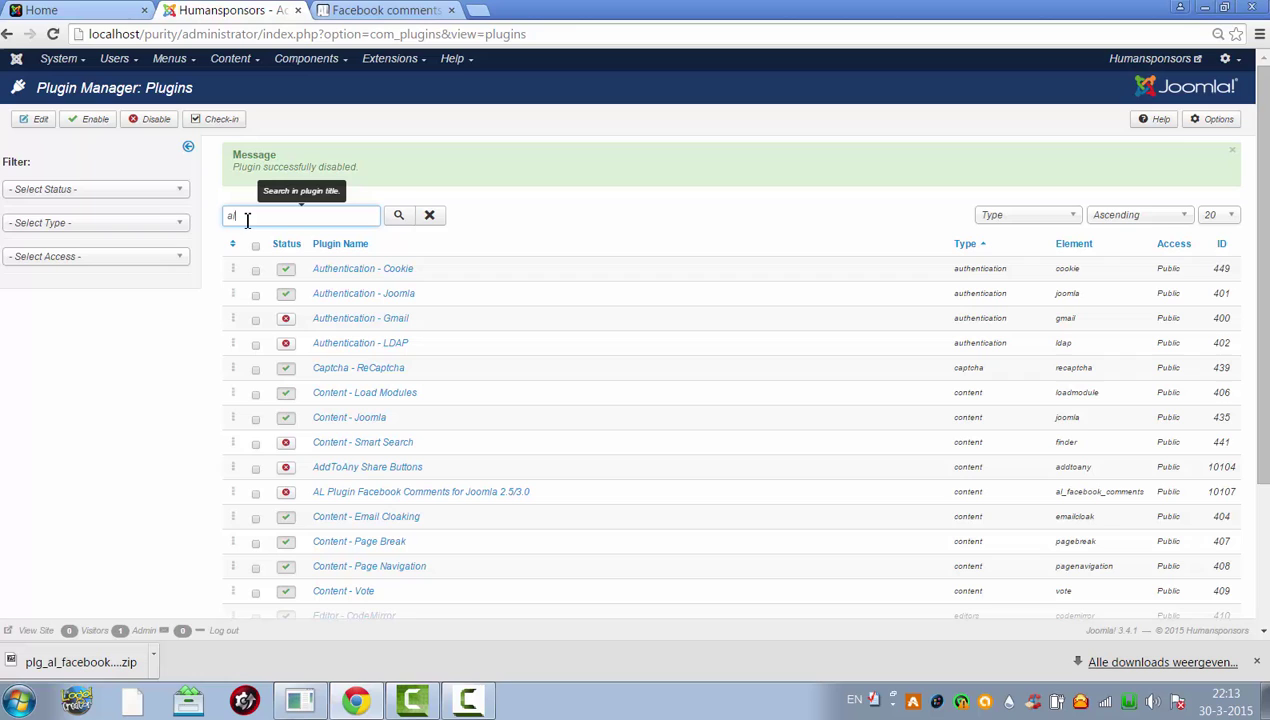
key("Return")
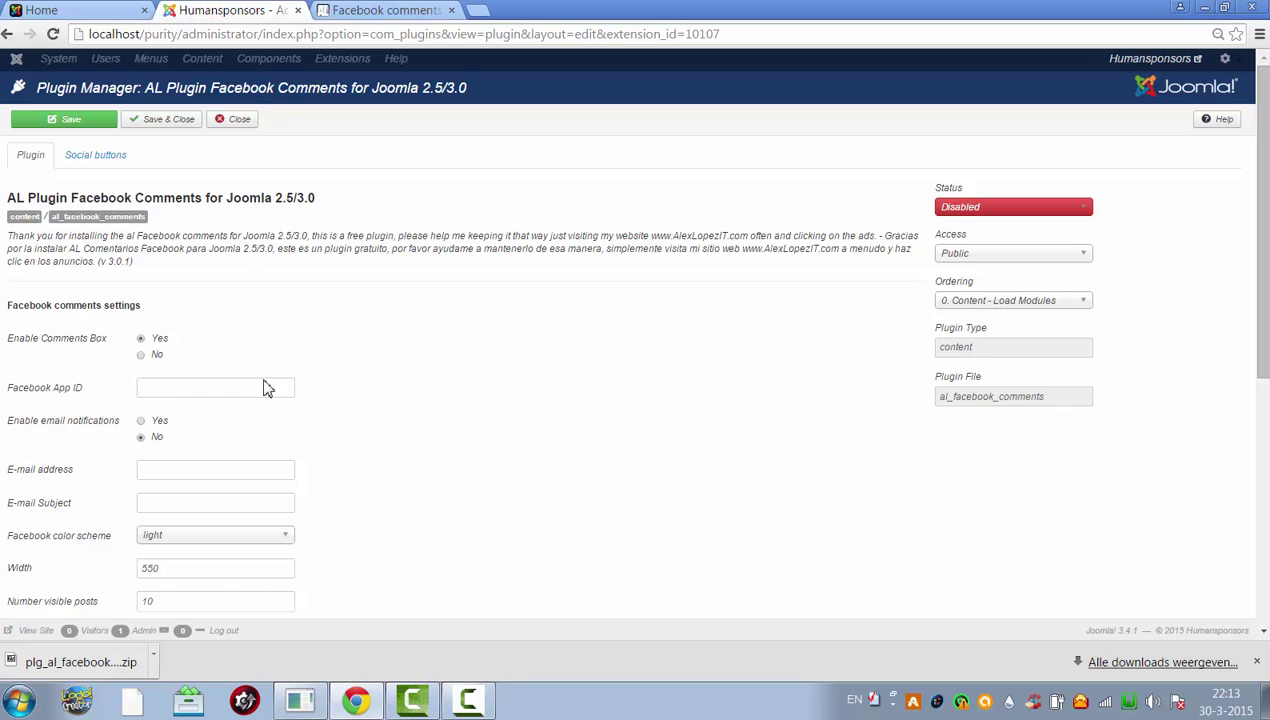
- Set AL Plugin Facebook Comments to Enabled and save it
left_click_drag(1263, 240, 1263, 280)
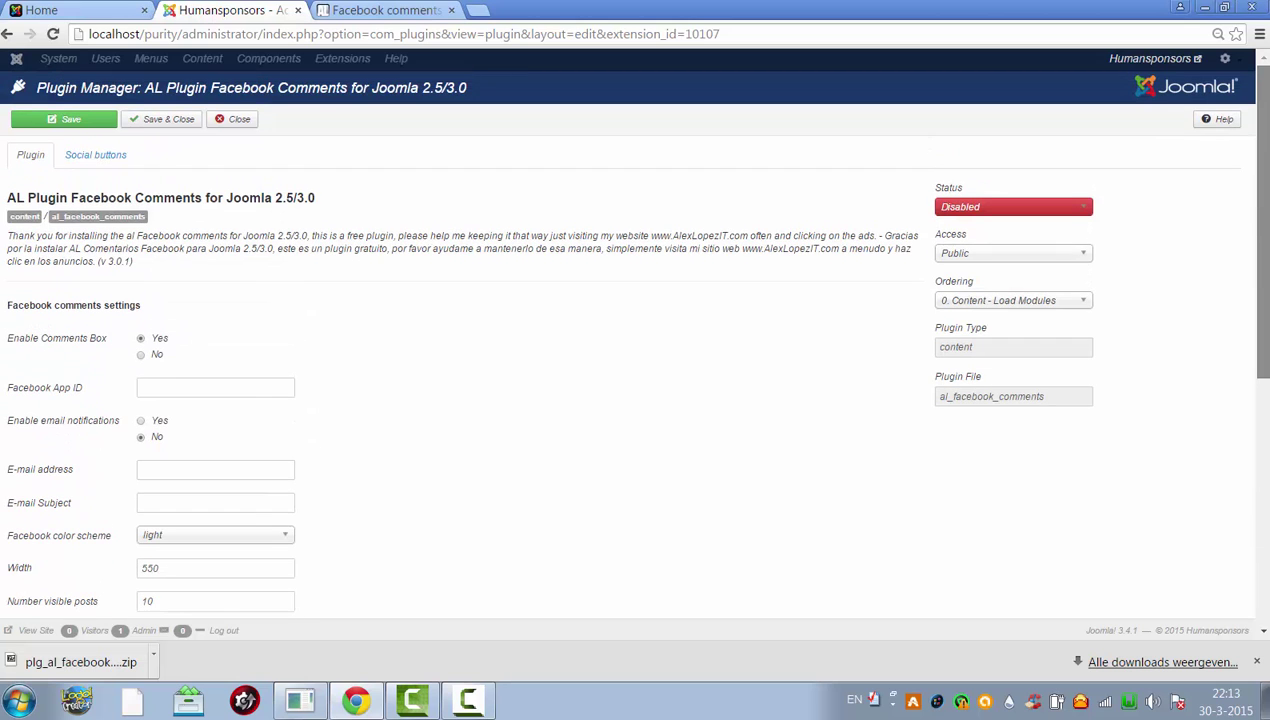
left_click(996, 209)
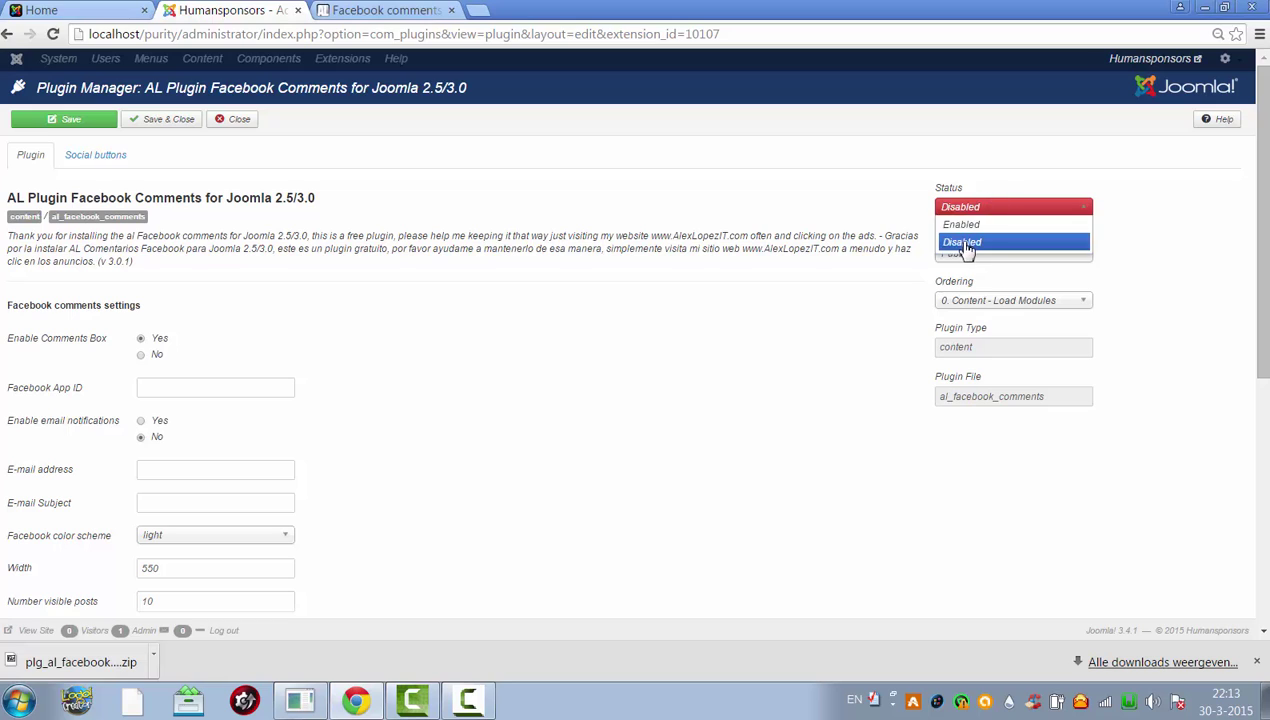
left_click(963, 226)
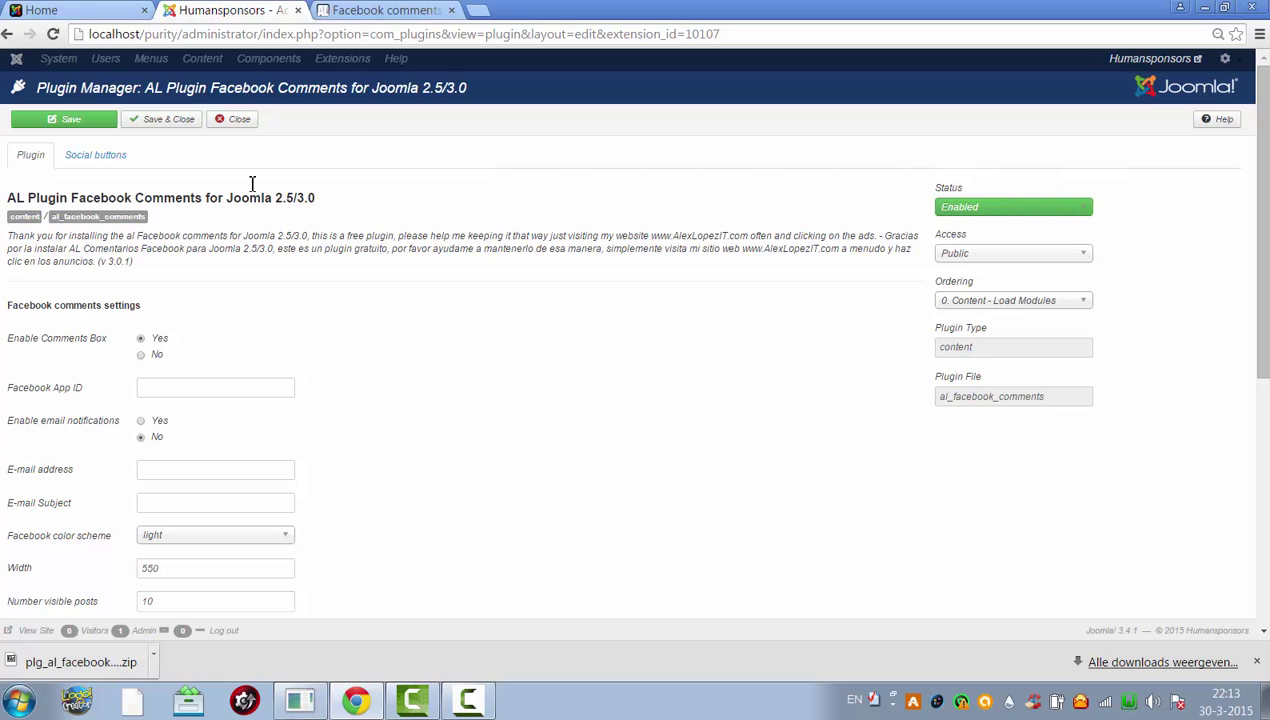
left_click(57, 122)
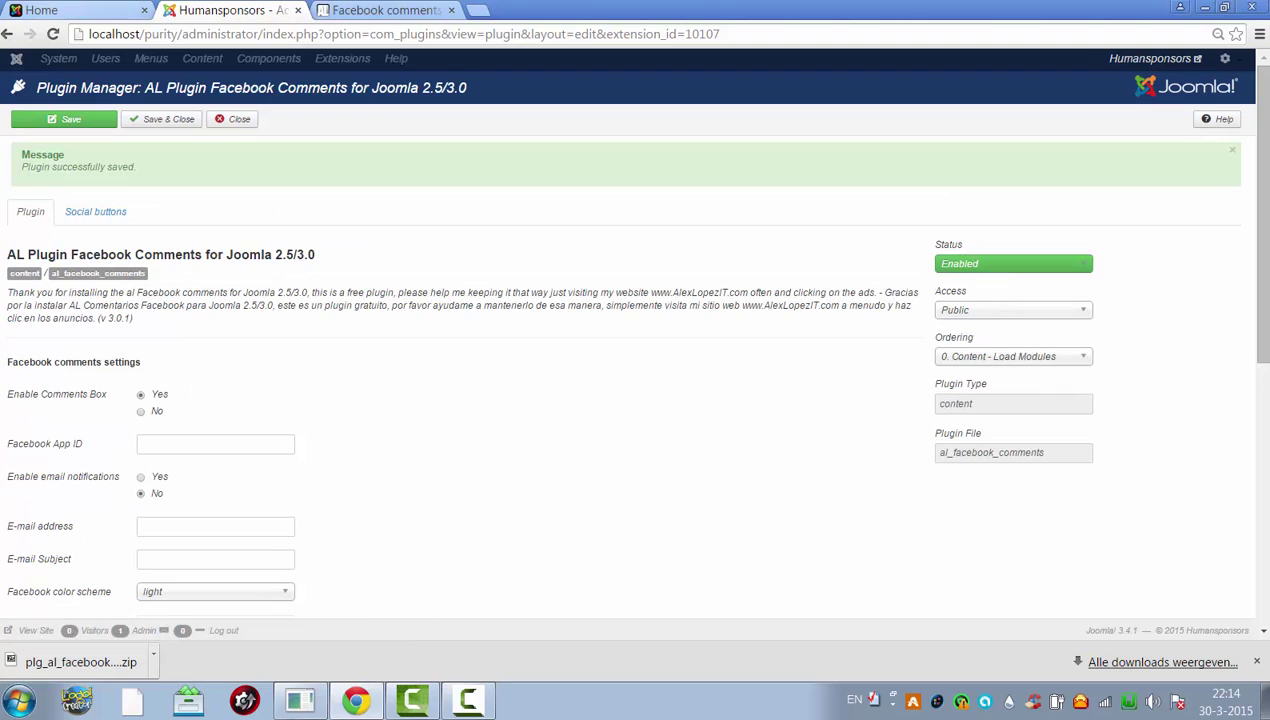
- Reload the site's front-end home page
left_click(90, 10)
left_click(101, 34)
key("Return")
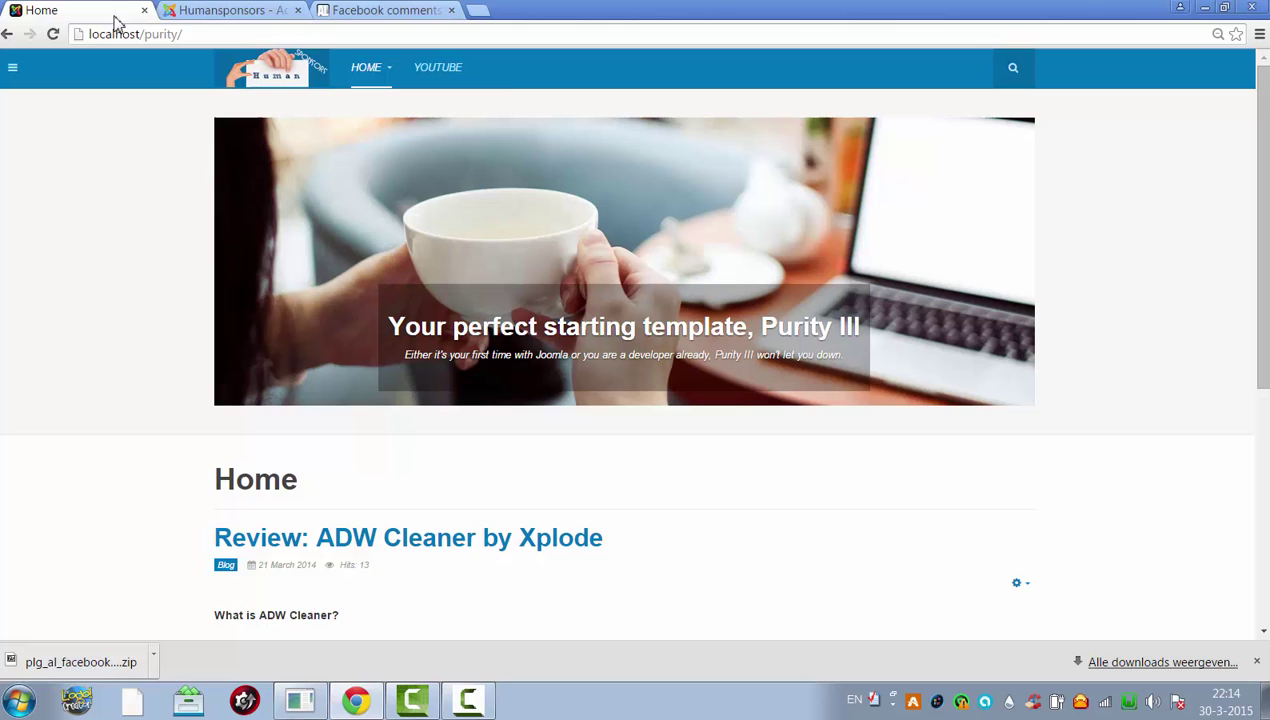
- Check the home page article for share buttons, then return to the plugin's admin settings
scroll(635, 350, "down", 5)
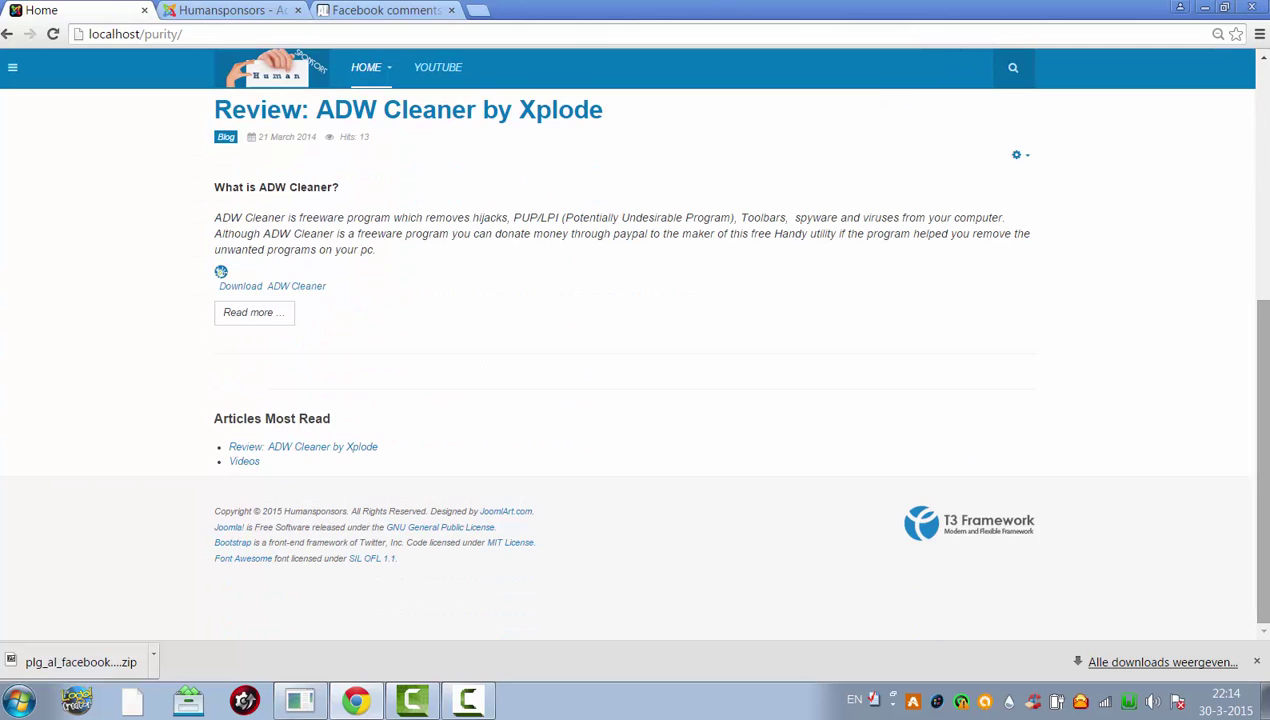
left_click(209, 10)
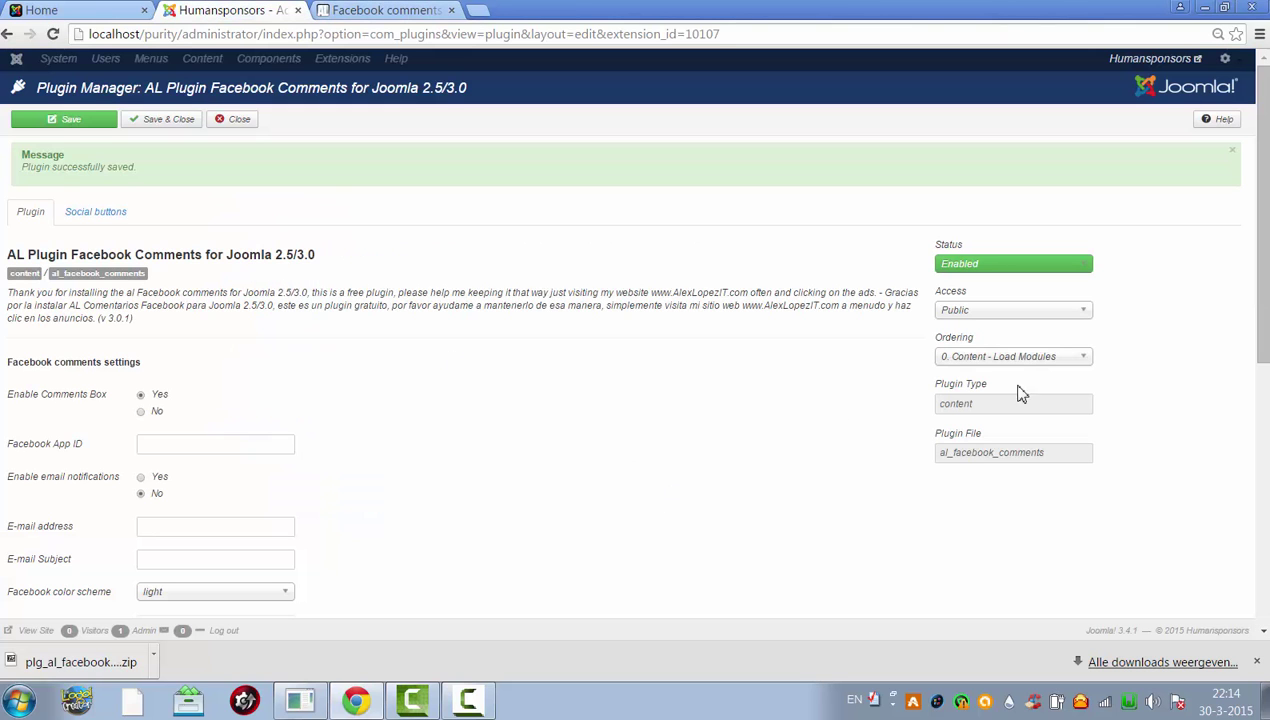
- Set social button Position to Both, Enable on FrontPage view to Yes, and save
scroll(1255, 250, "down", 1)
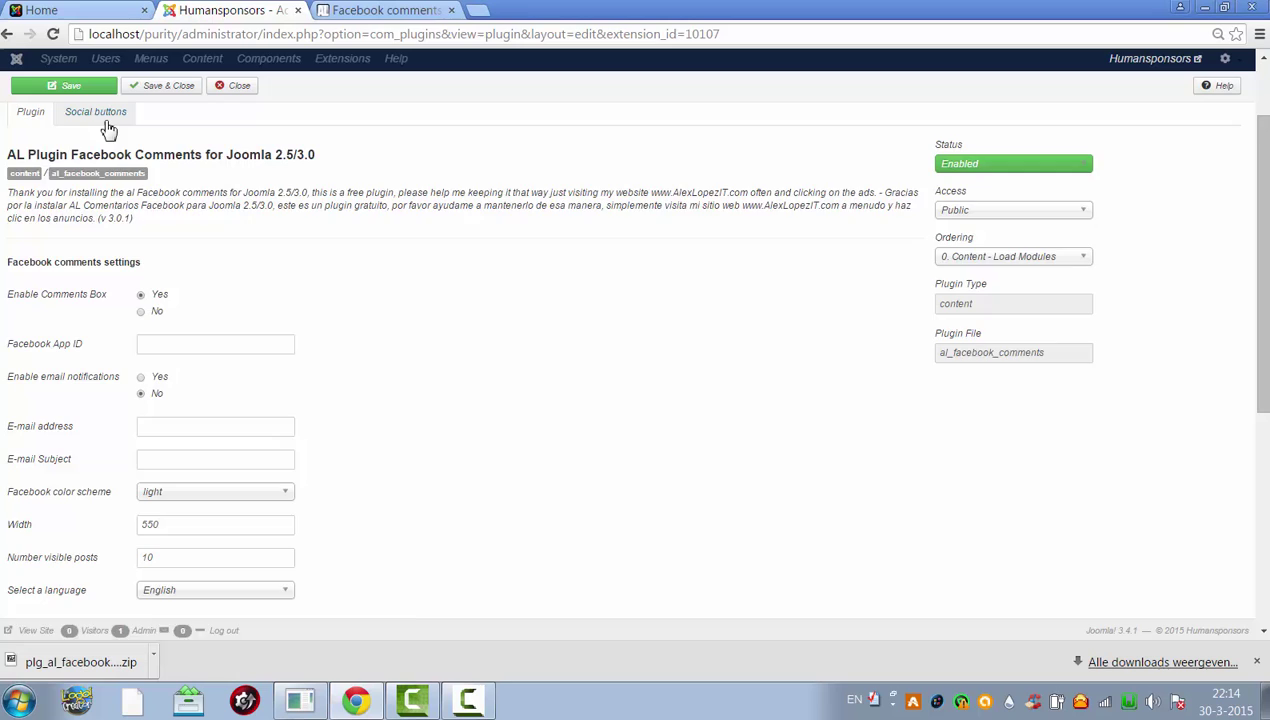
left_click(100, 112)
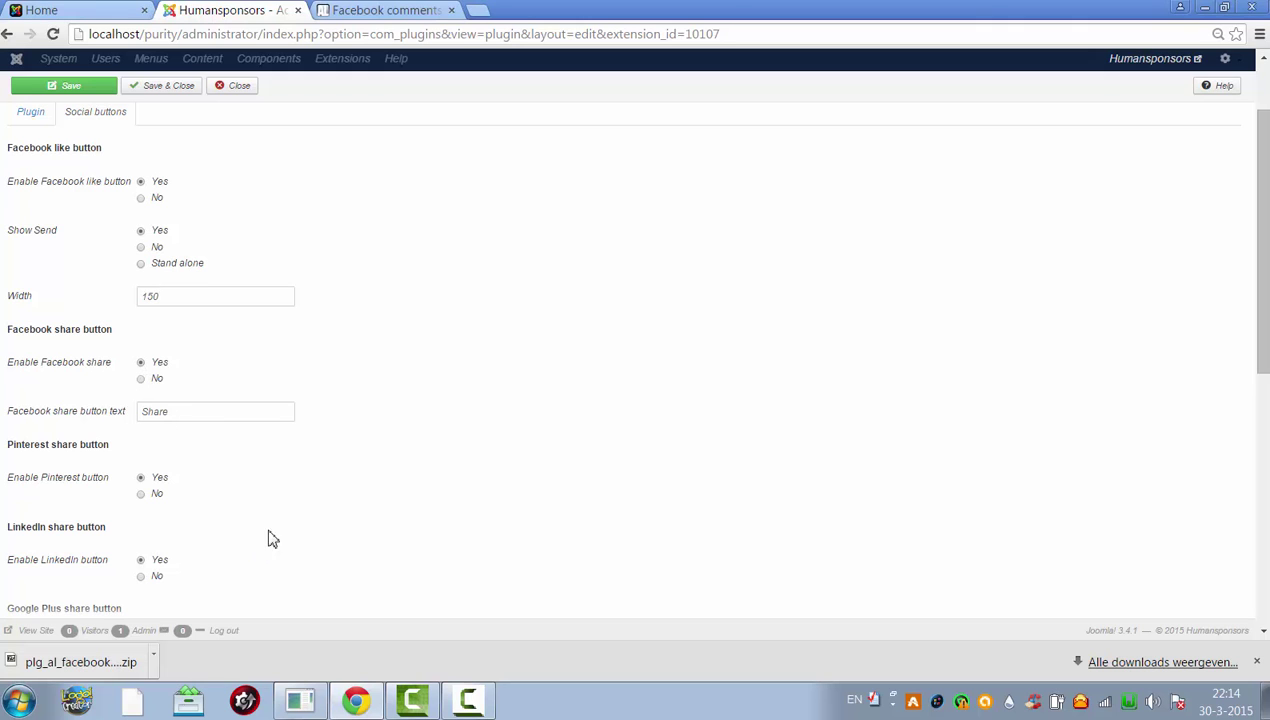
left_click_drag(1263, 240, 1263, 489)
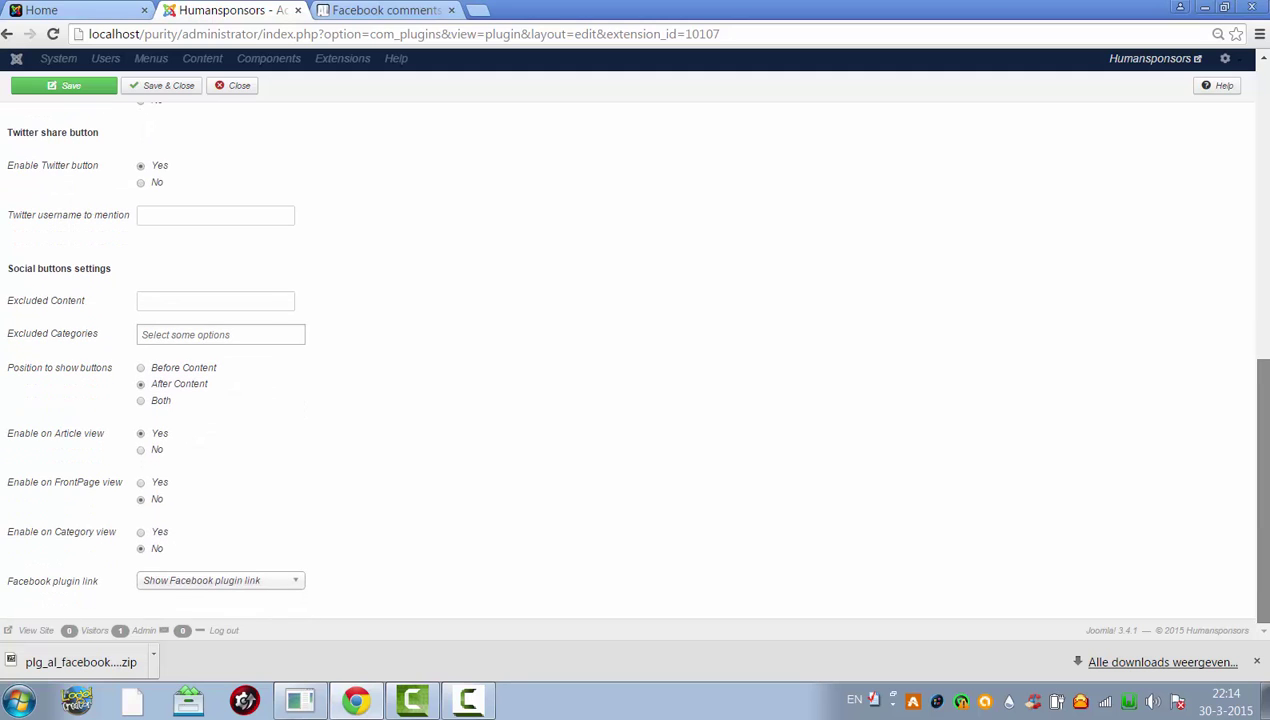
left_click(143, 402)
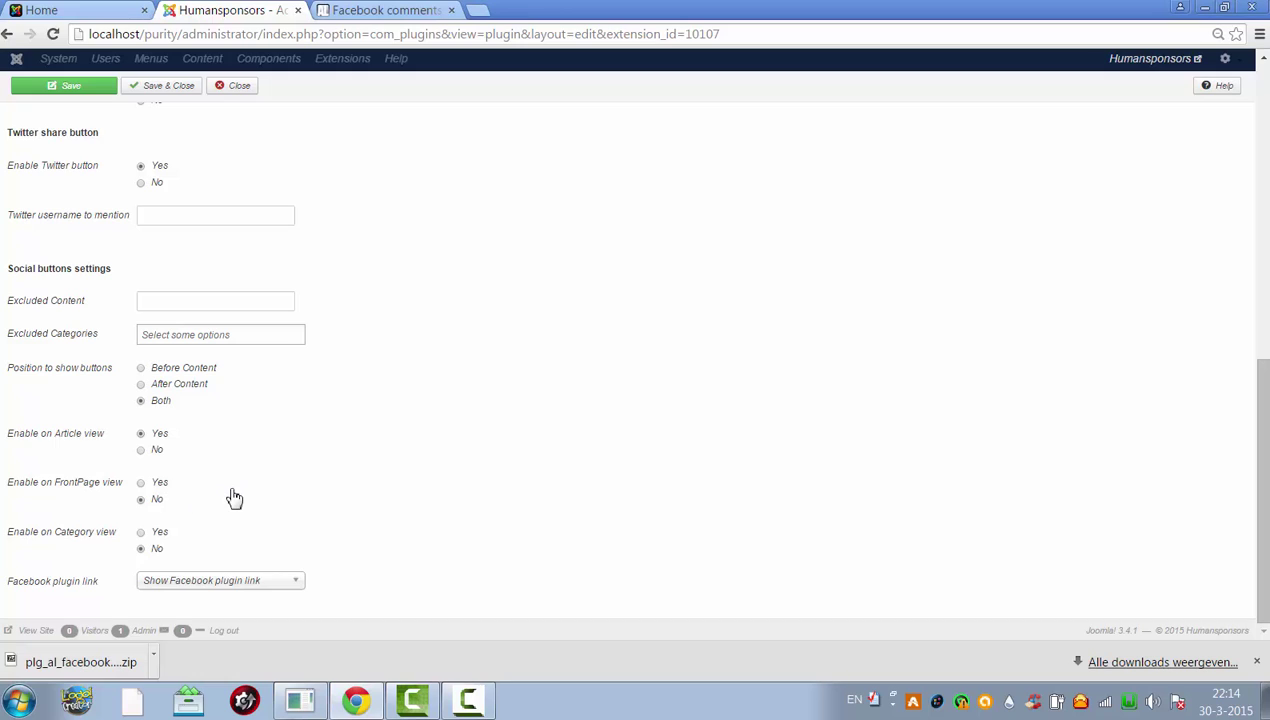
left_click(141, 484)
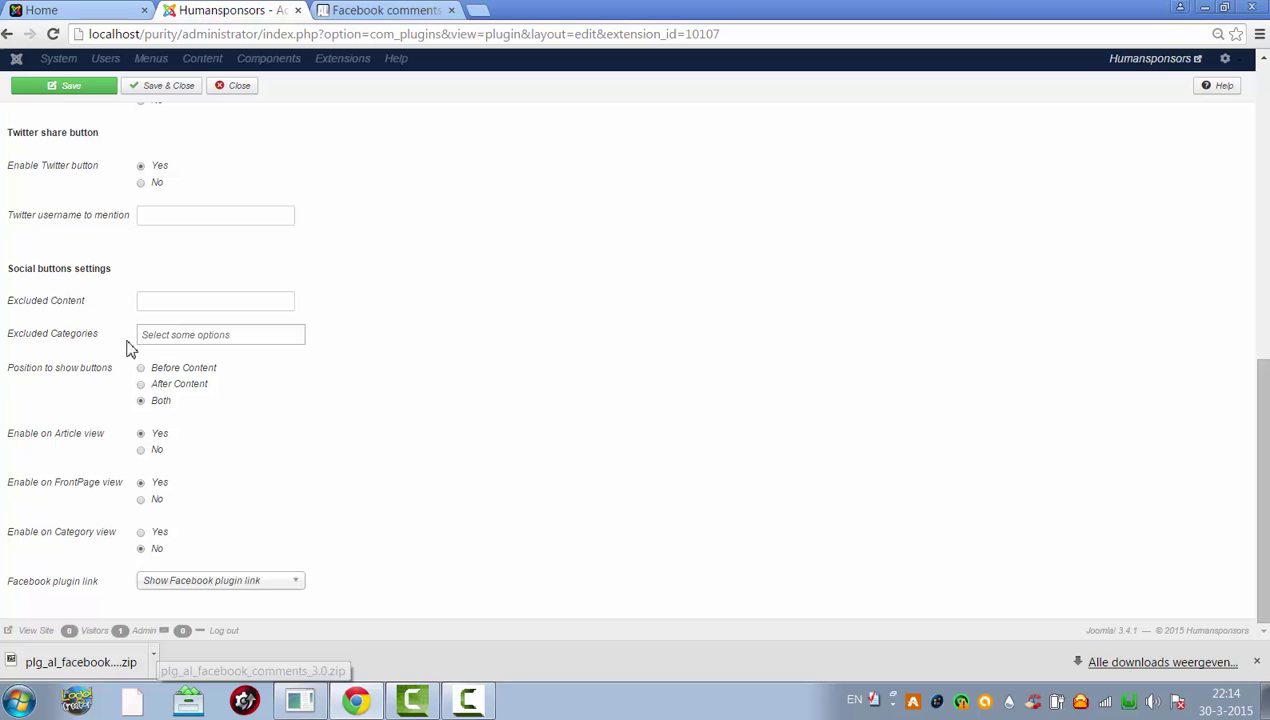
left_click(63, 90)
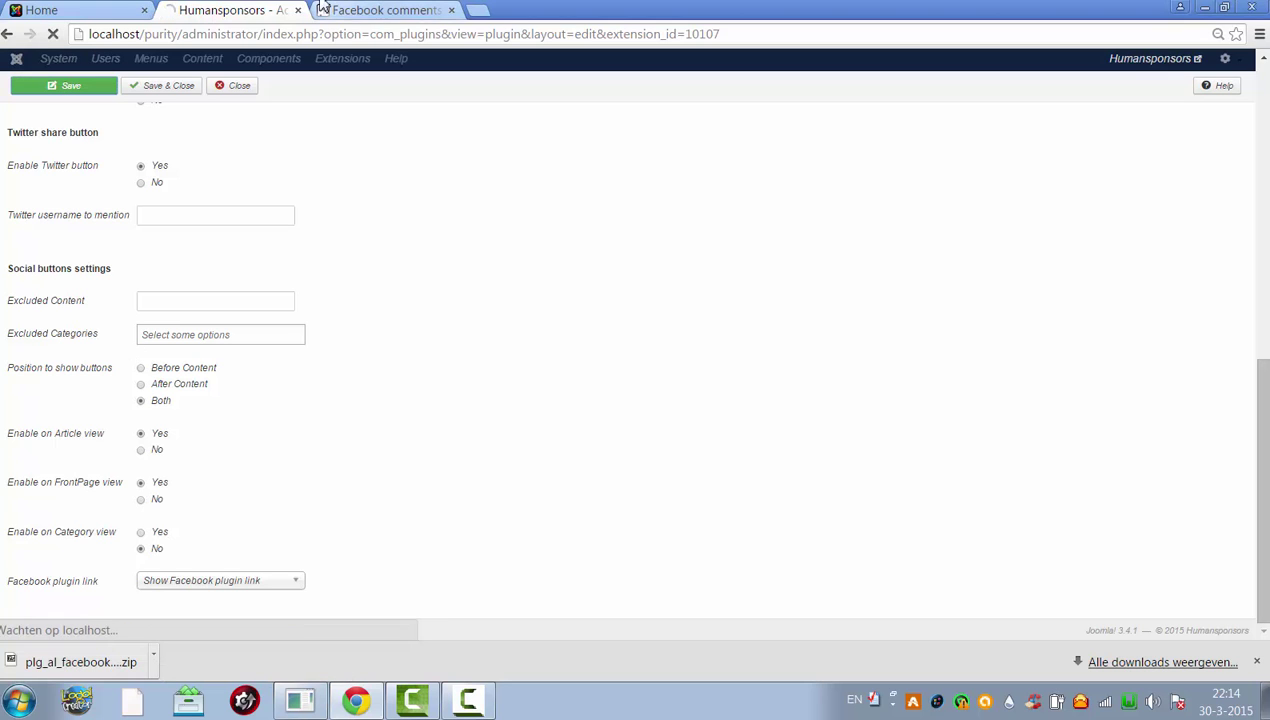
- Reload the home page and scroll to the new share buttons around the article
left_click(389, 11)
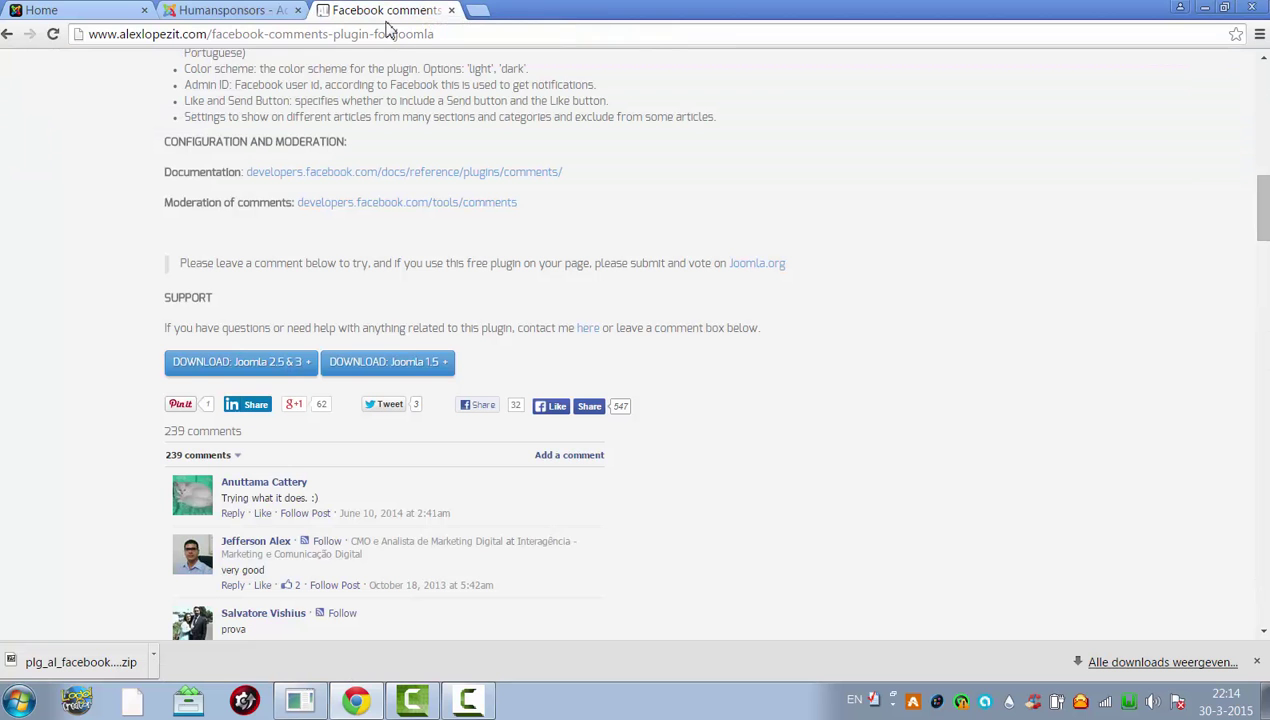
left_click(389, 35)
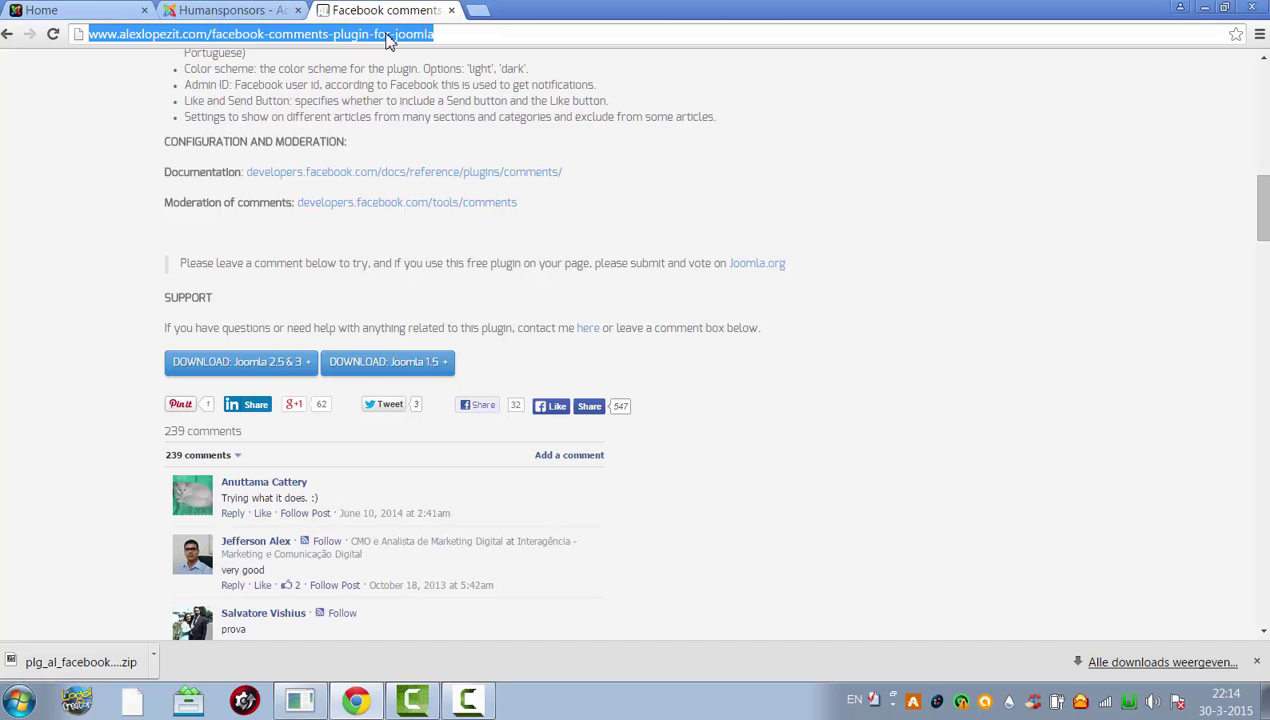
left_click(113, 10)
left_click(124, 36)
key("Return")
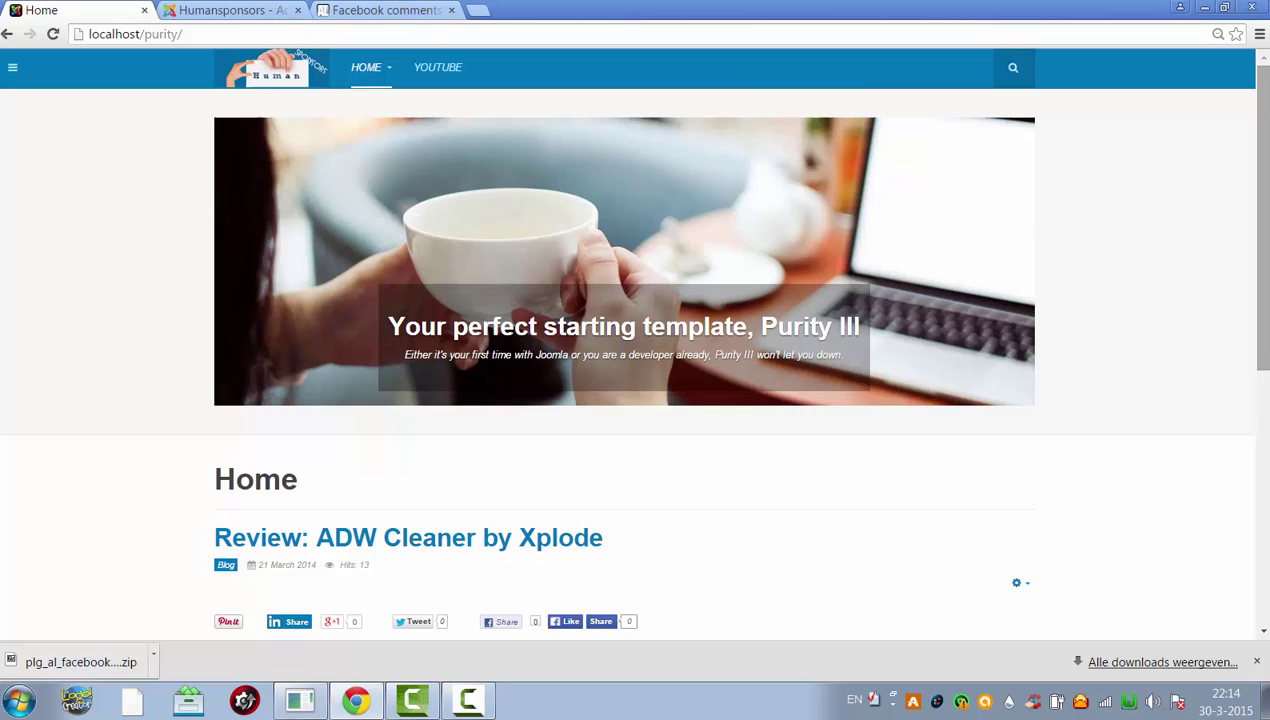
scroll(893, 366, "down", 3)
scroll(635, 366, "down", 3)
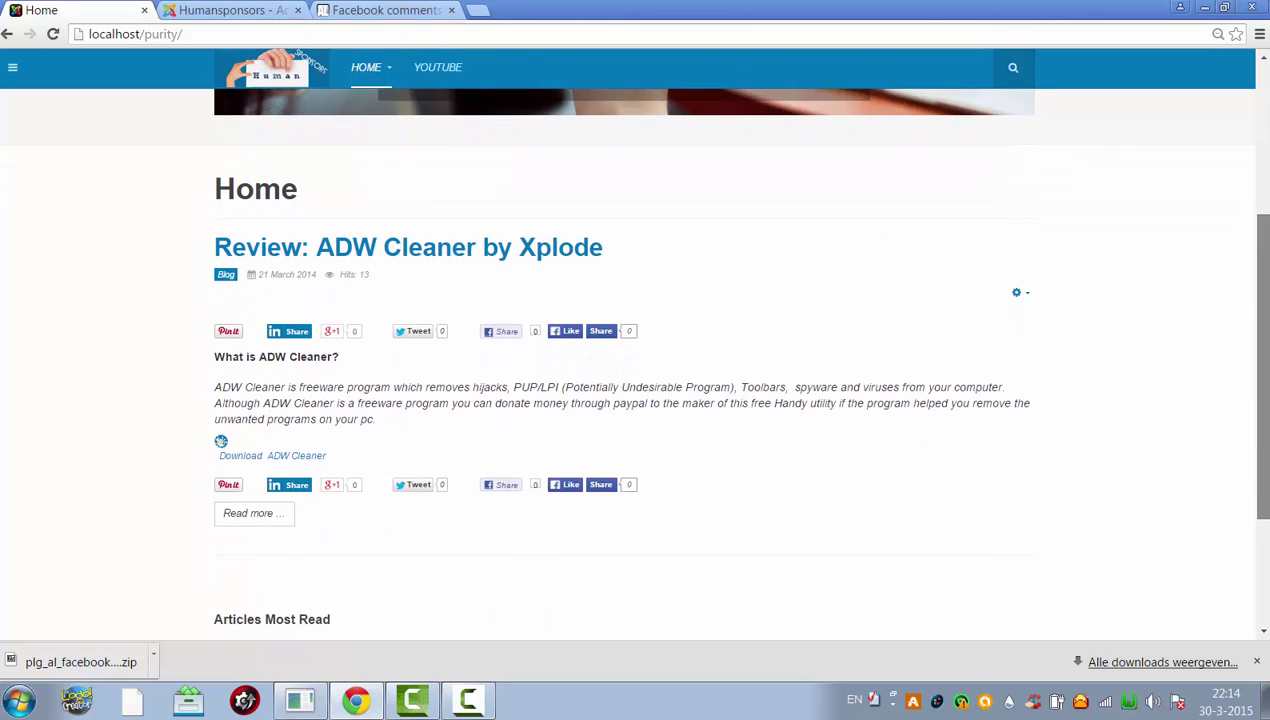
scroll(635, 366, "down", 1)
scroll(711, 366, "down", 1)
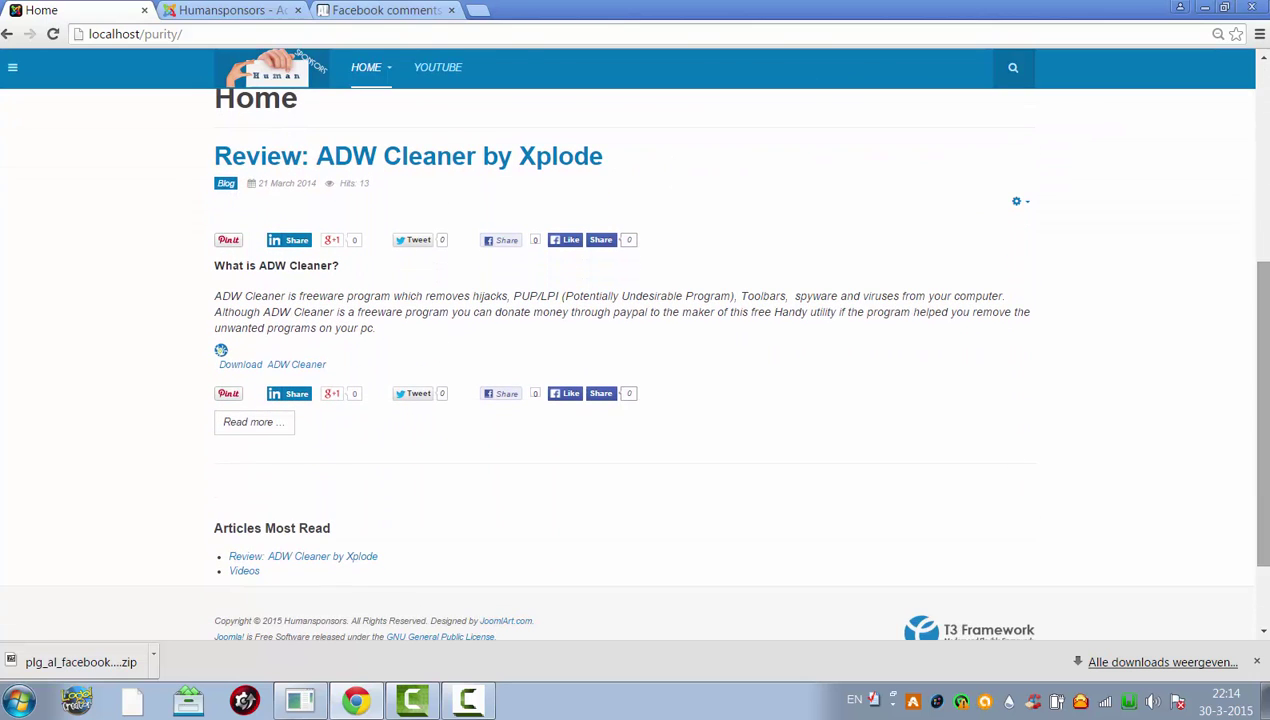
- Test the LinkedIn share button, then open the full ADW Cleaner review
left_click(290, 243)
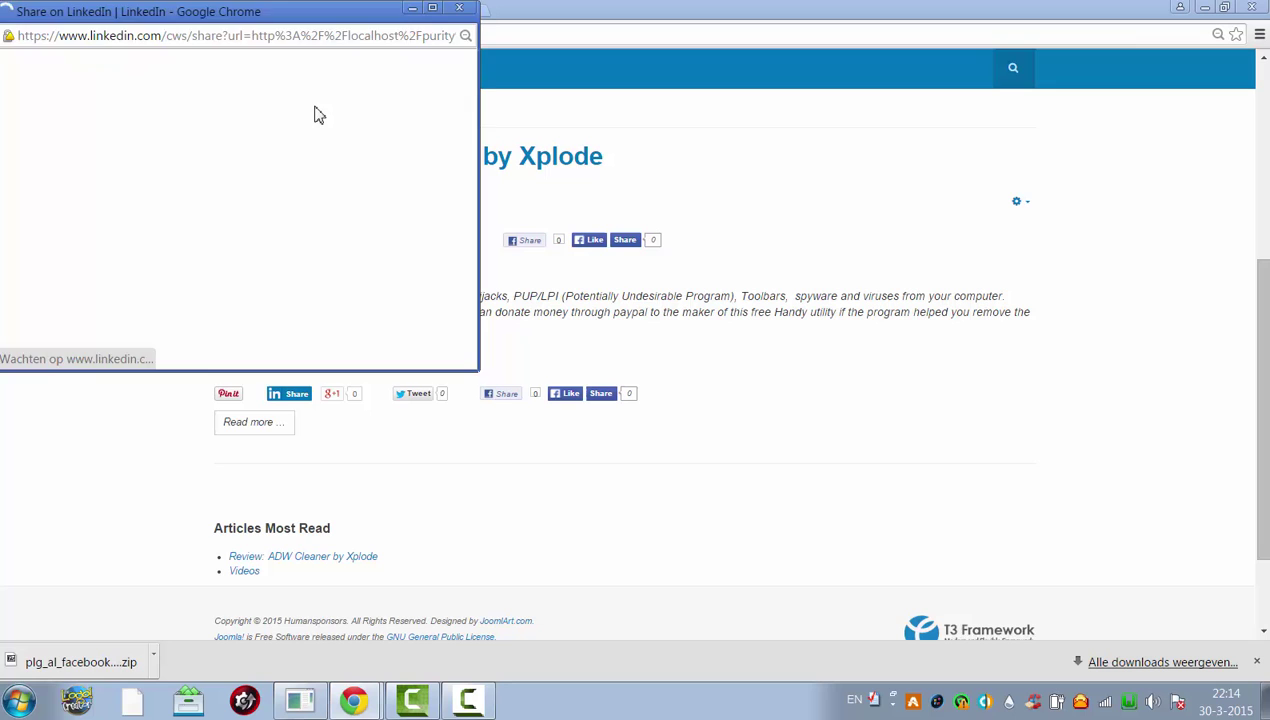
left_click(459, 71)
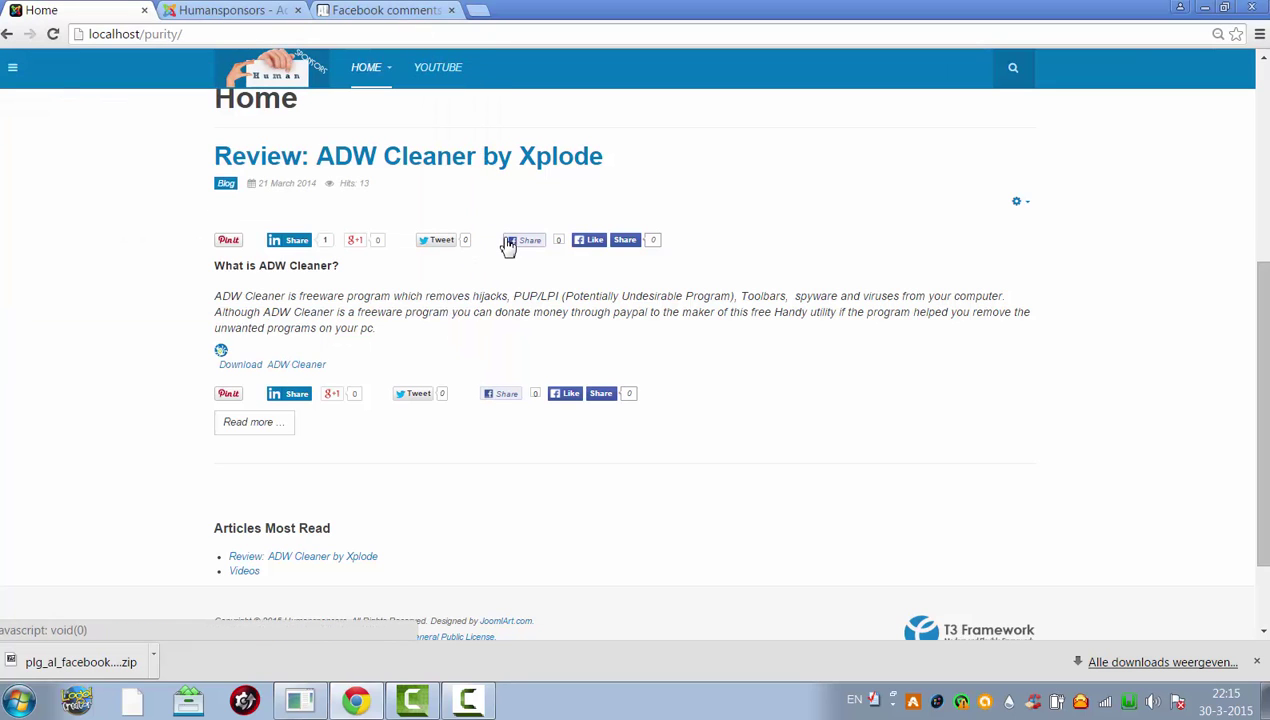
left_click(280, 432)
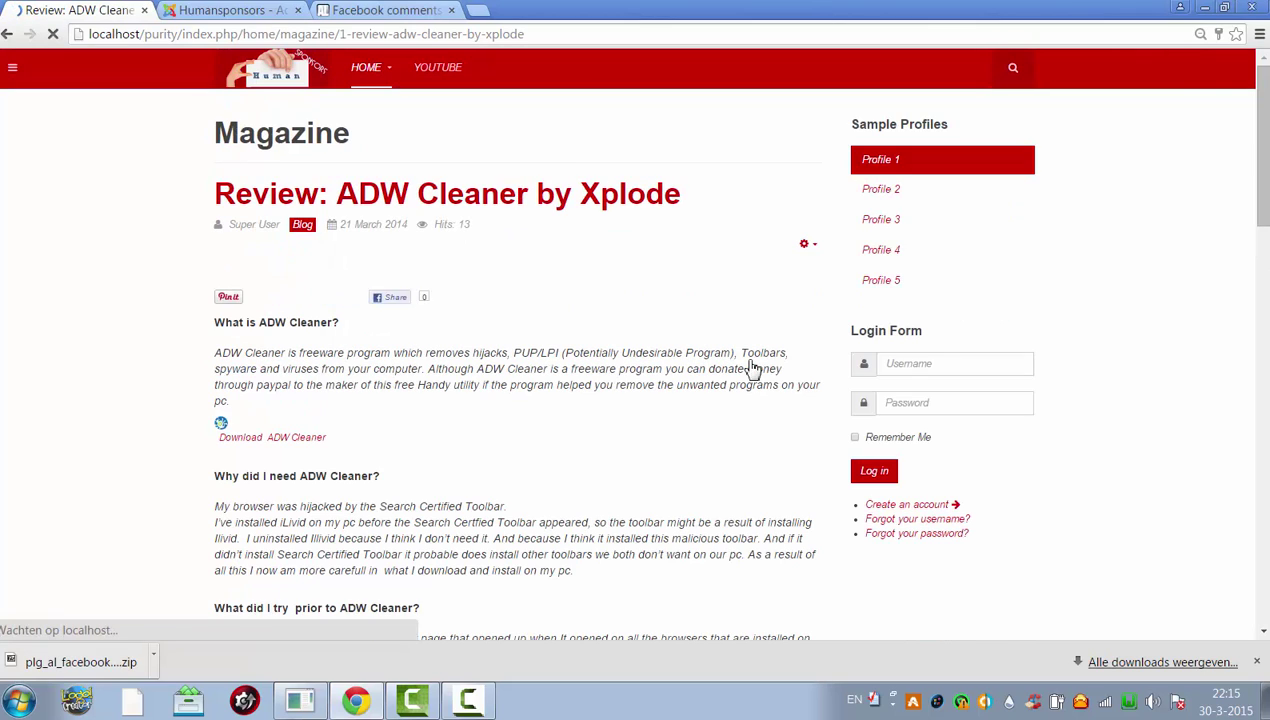
- Post a 'test' comment in the Facebook comment box below the ADW Cleaner review
scroll(635, 360, "down", 20)
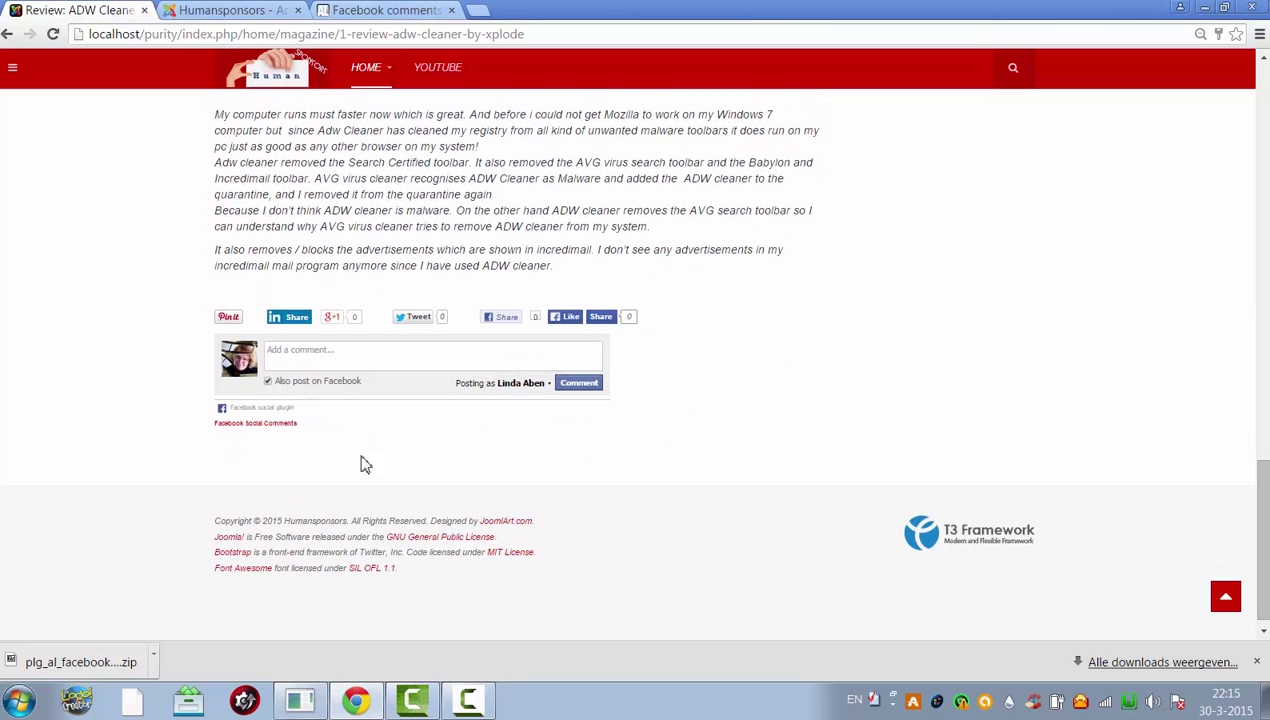
left_click(367, 358)
left_click(315, 363)
type("test")
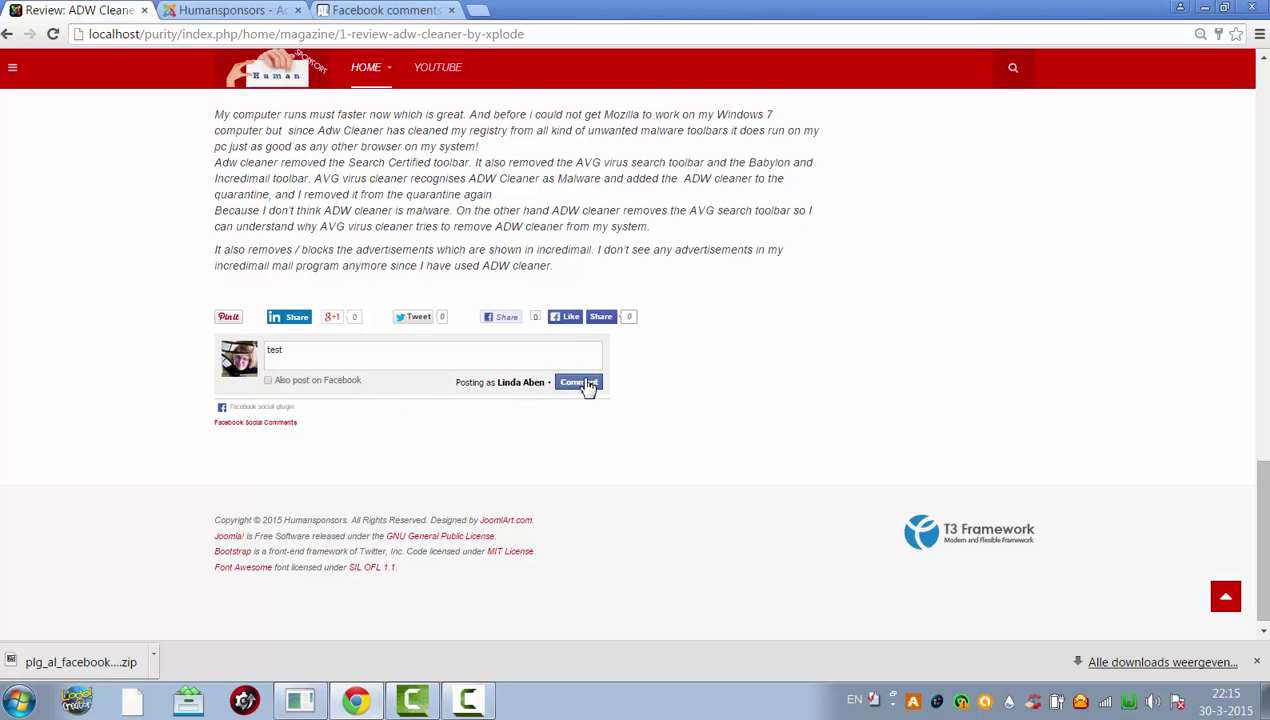
left_click(588, 386)
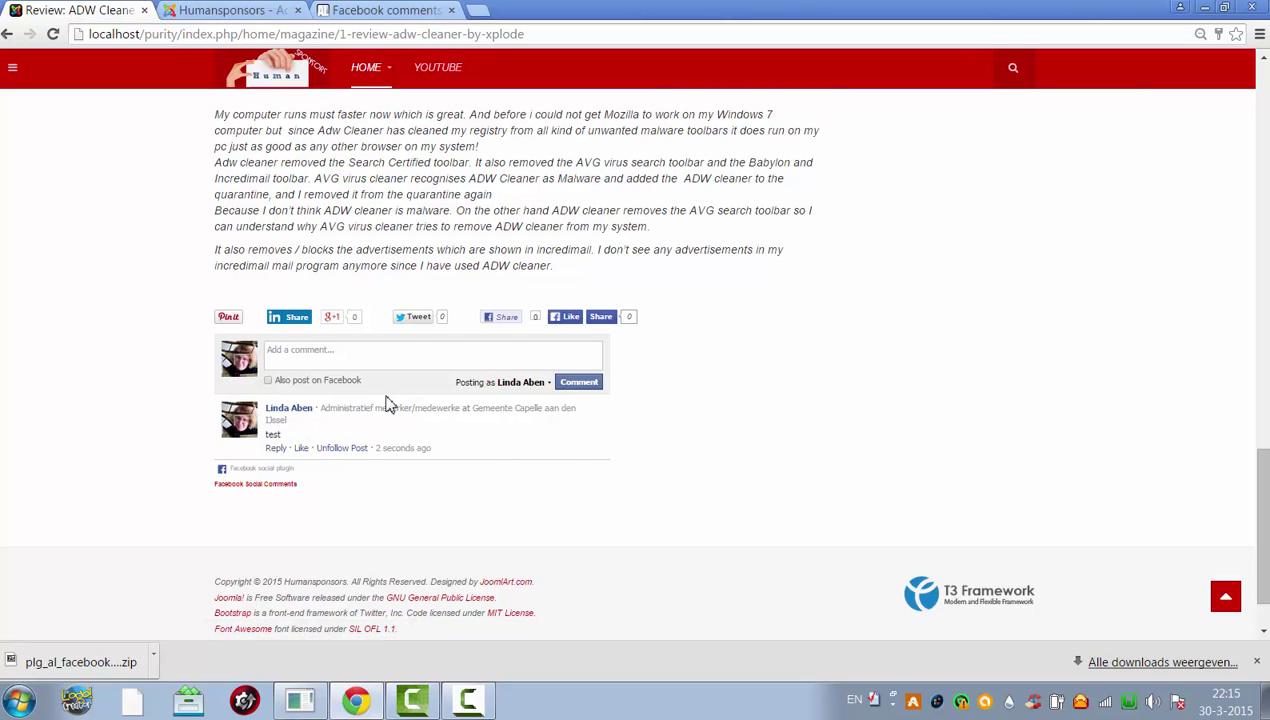
left_click_drag(1250, 448, 1255, 100)
left_click_drag(1258, 165, 1255, 560)
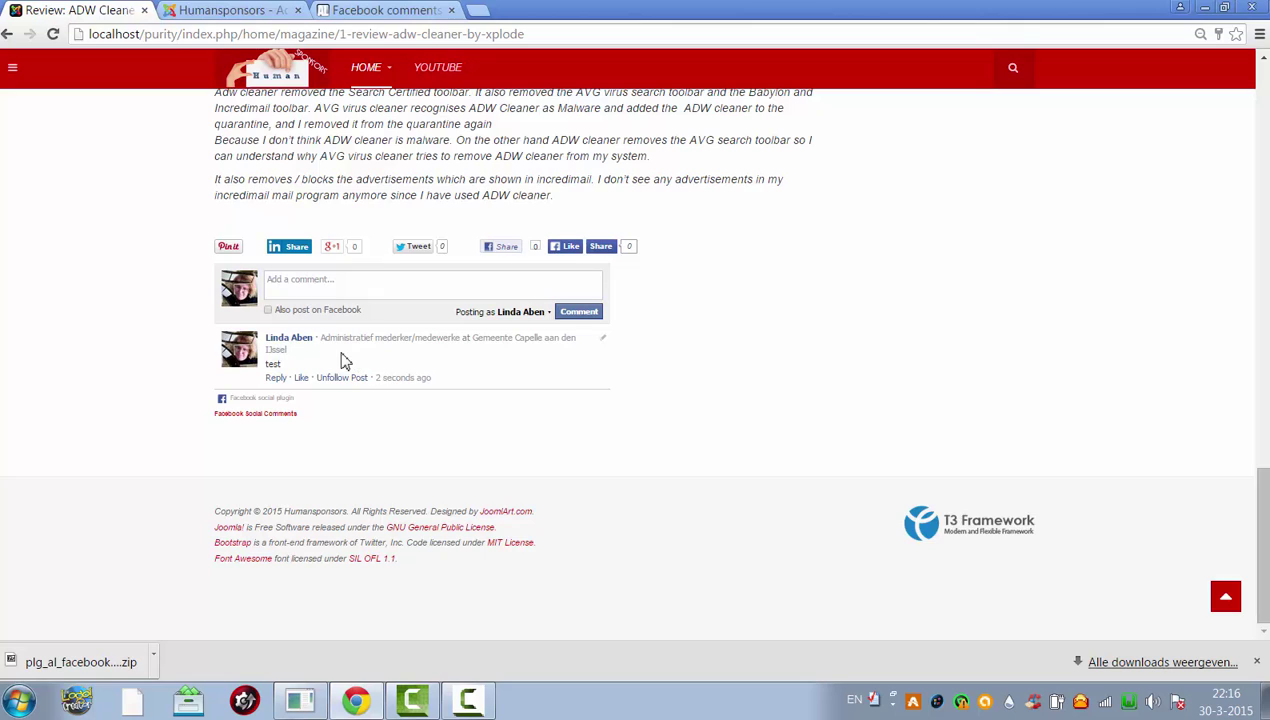
- Delete the posted 'test' comment from the Facebook comment box
left_click(603, 338)
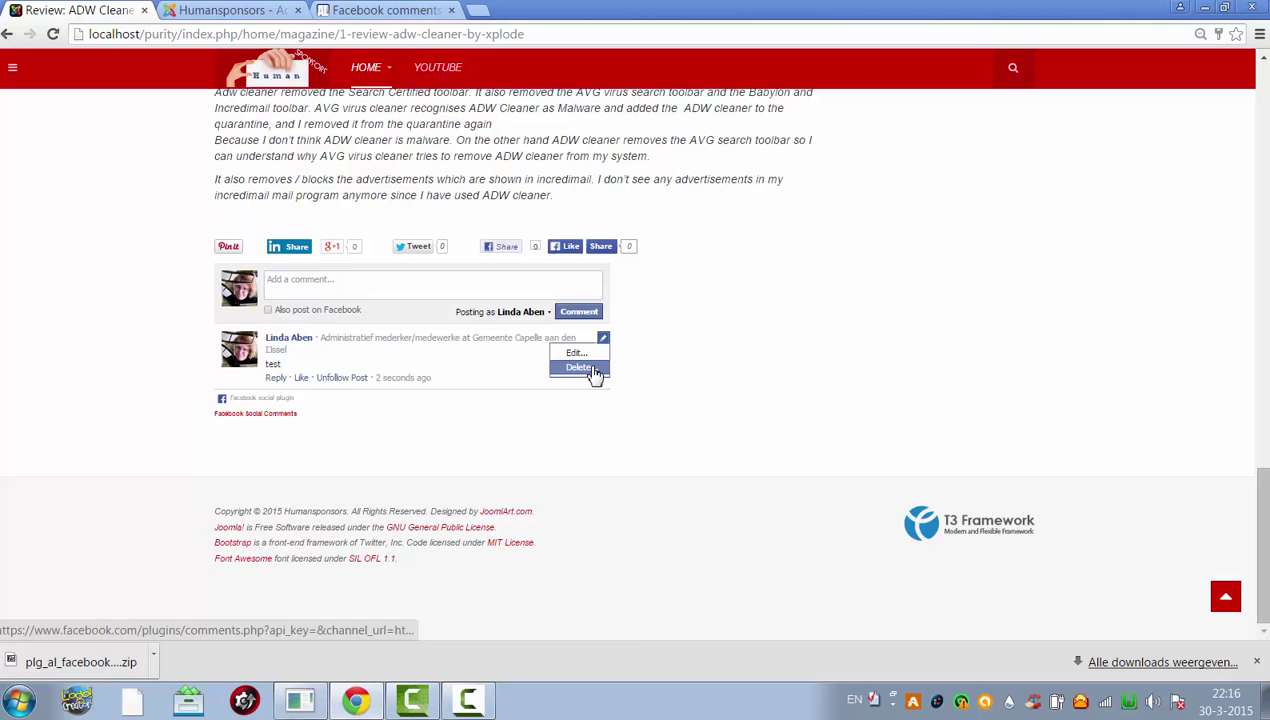
left_click(592, 369)
left_click(609, 361)
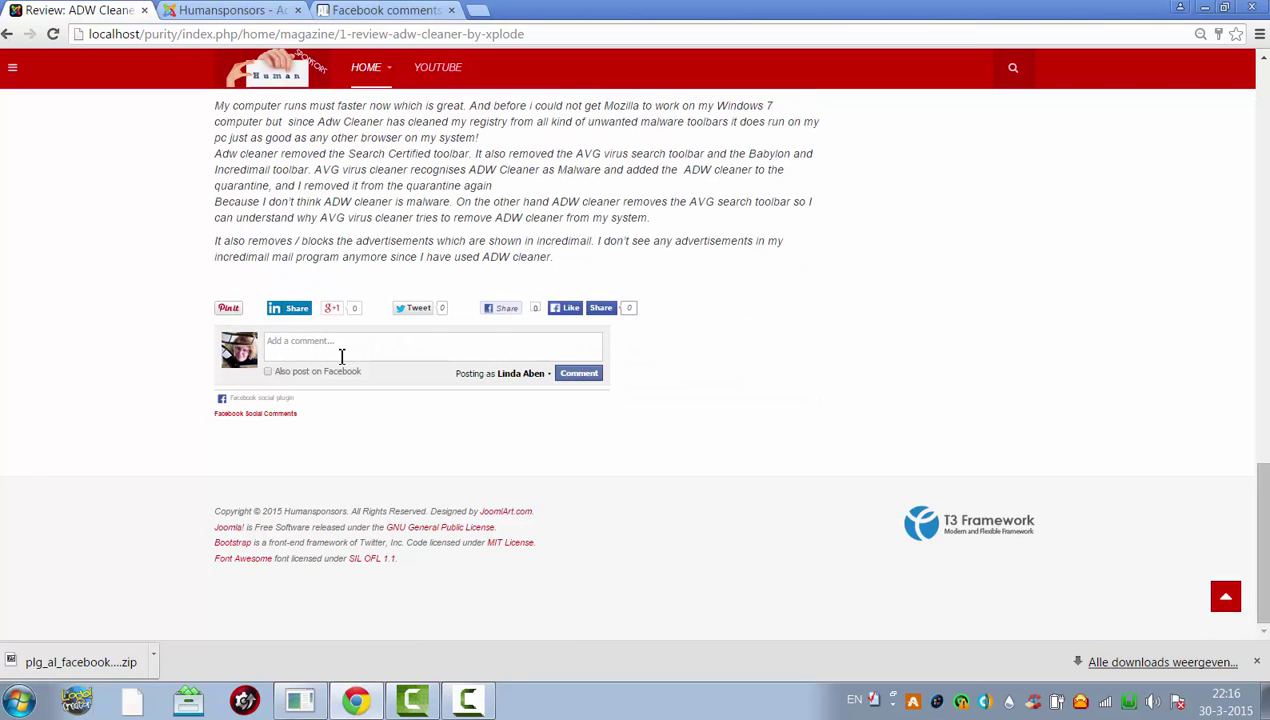
- Go back to the home page showing Pinterest, LinkedIn, G+1, Tweet and Facebook buttons
scroll(1128, 295, "up", 1)
left_click_drag(1262, 558, 1260, 158)
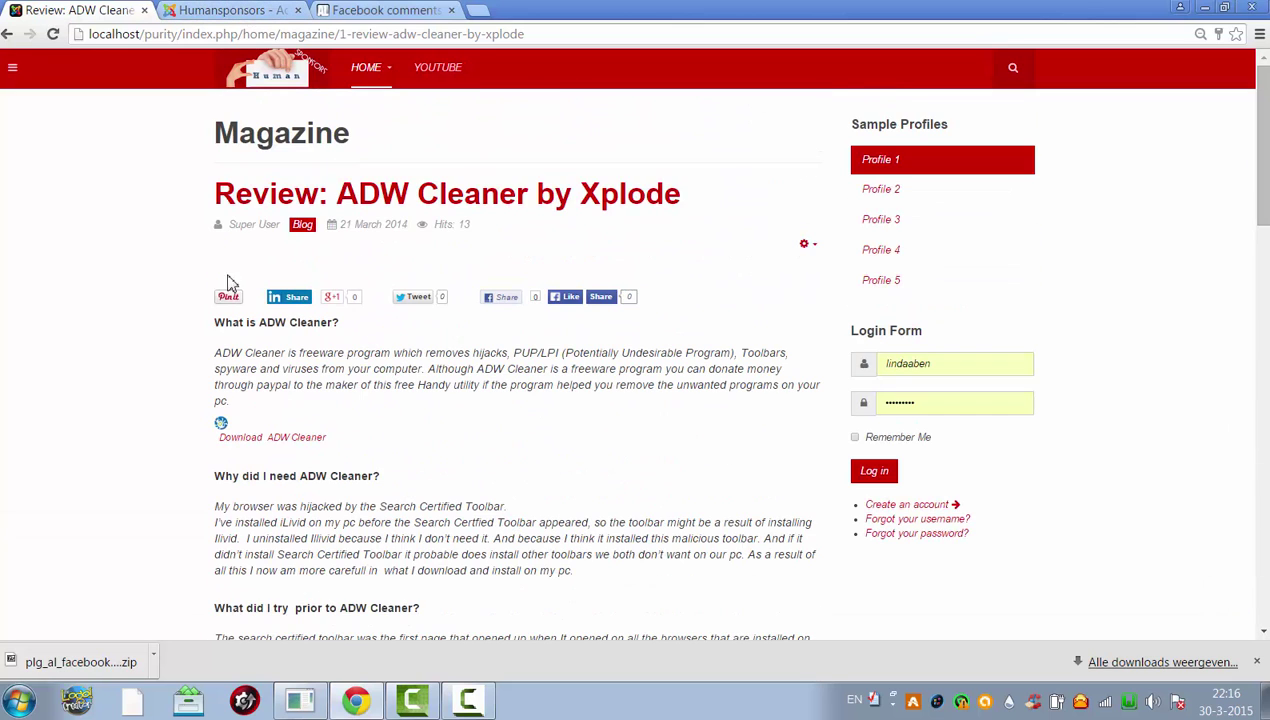
left_click(8, 35)
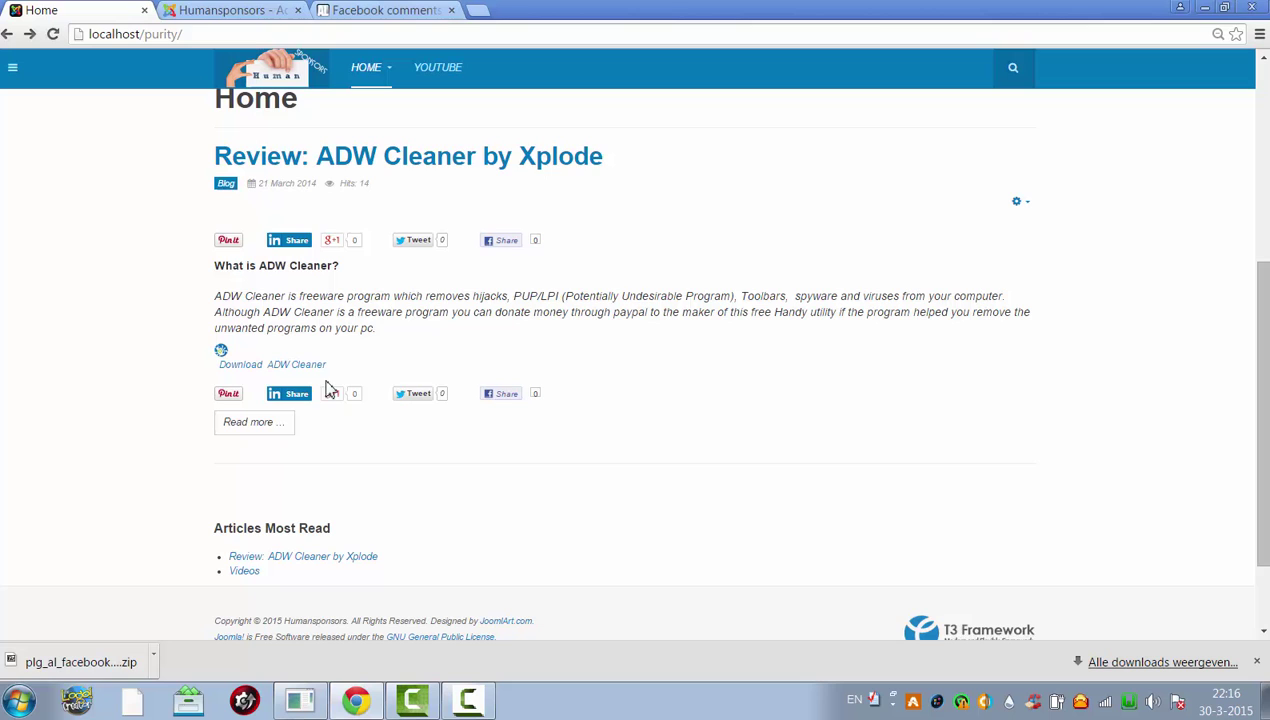
- Set Enable LinkedIn button to No, keep Facebook plugin link on Show, and save
left_click(210, 11)
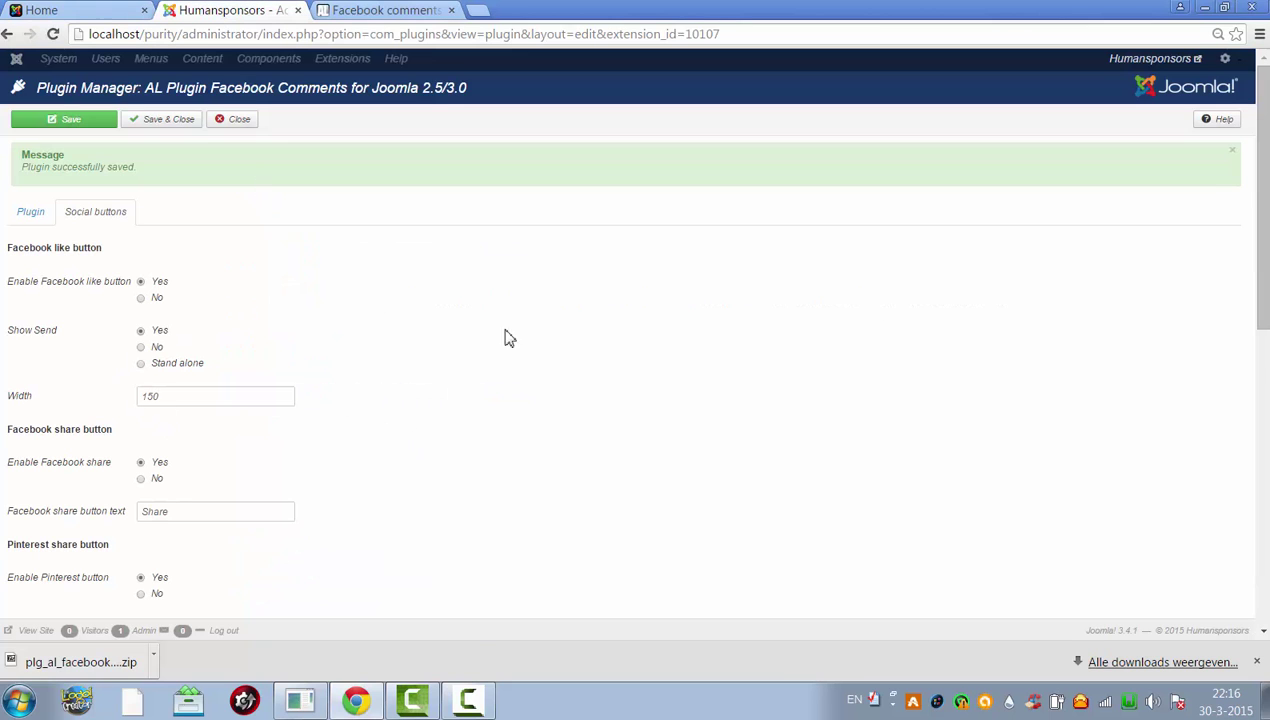
scroll(630, 360, "down", 5)
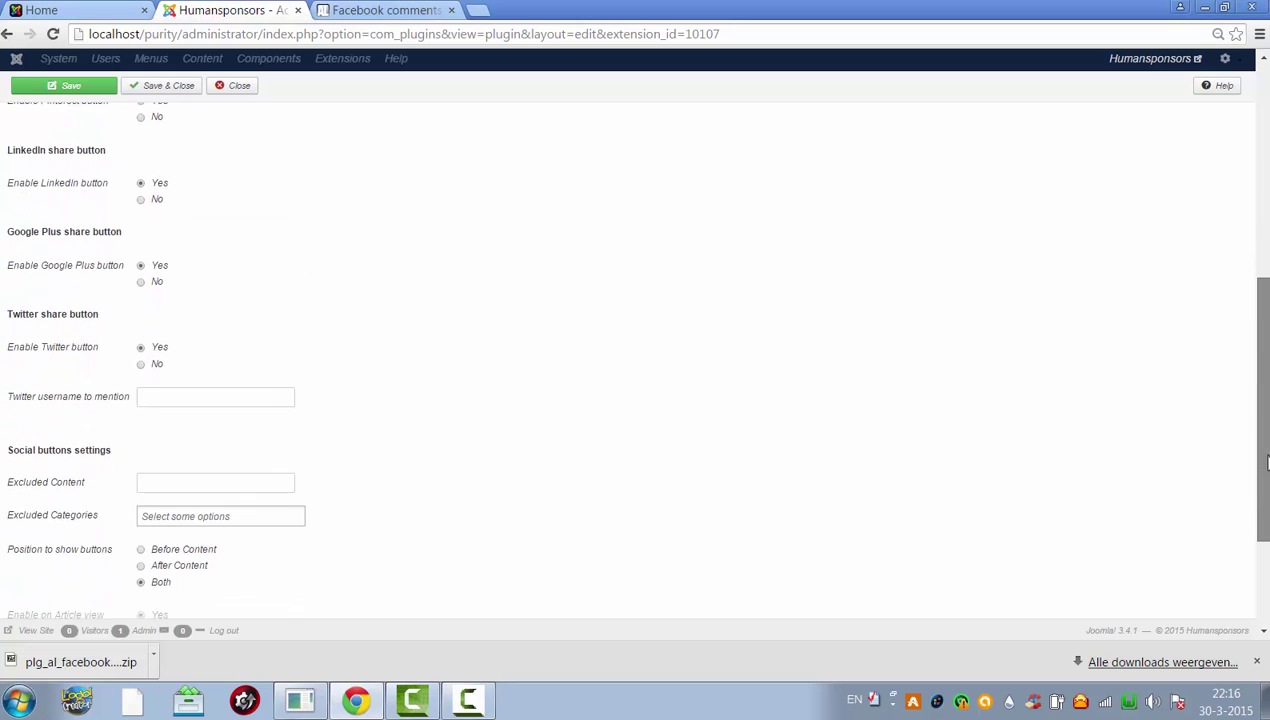
scroll(630, 360, "up", 3)
left_click_drag(1262, 357, 1266, 466)
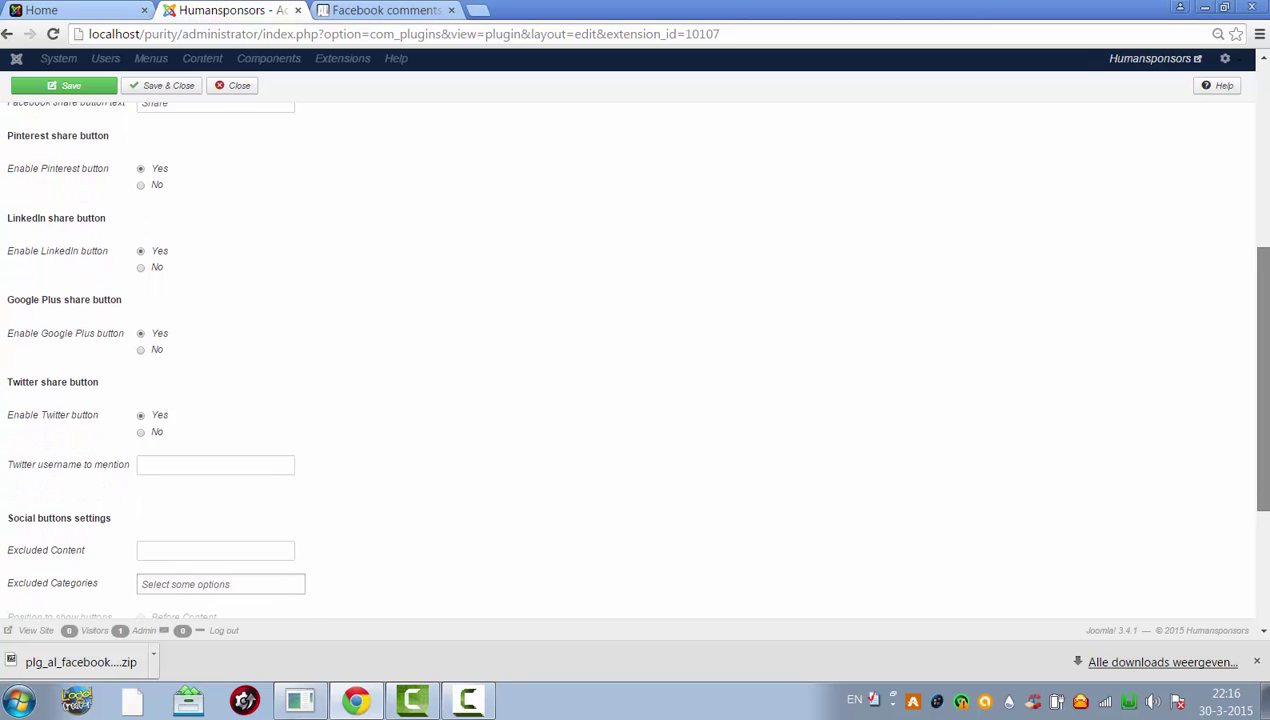
left_click(141, 268)
left_click_drag(1263, 380, 1263, 492)
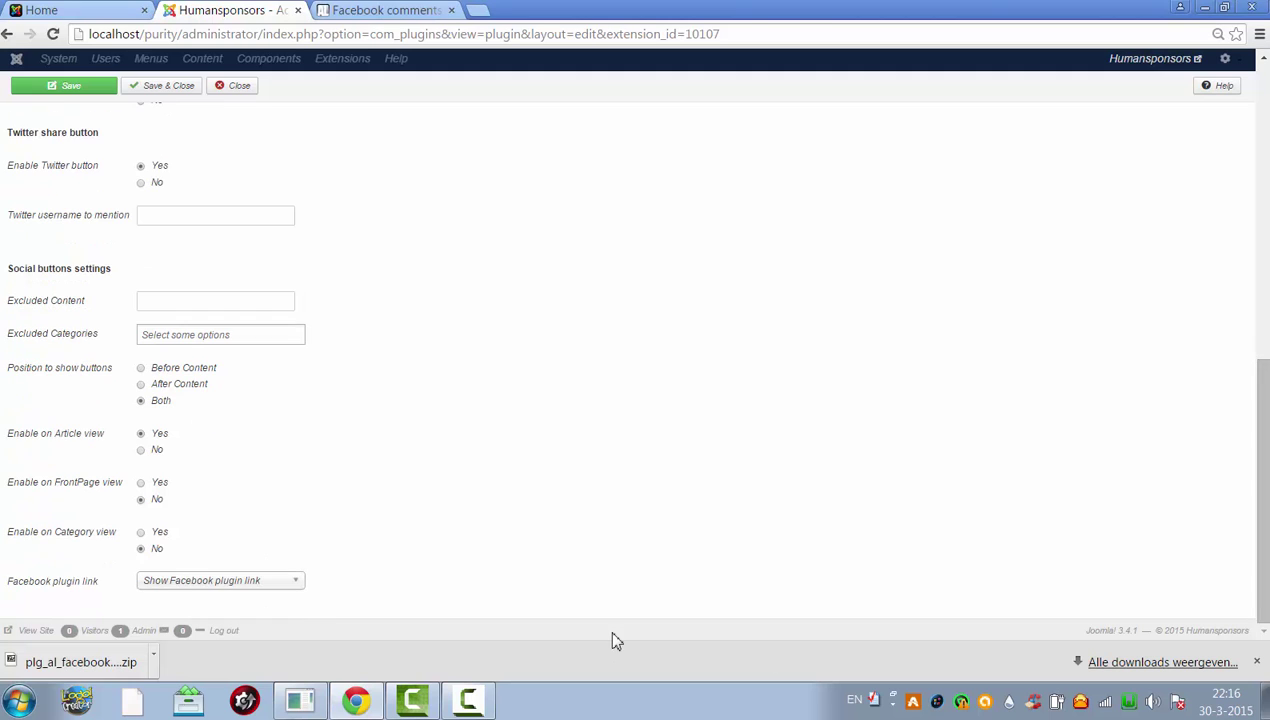
left_click(278, 592)
left_click(278, 595)
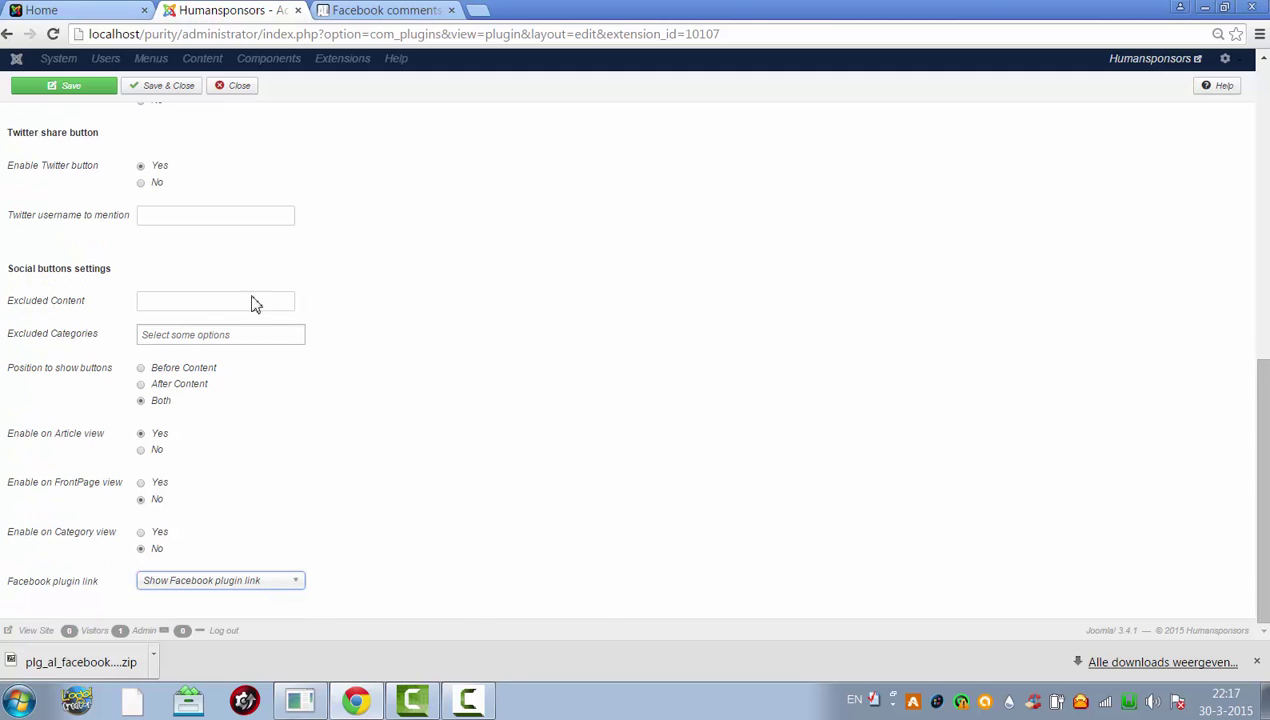
left_click(30, 95)
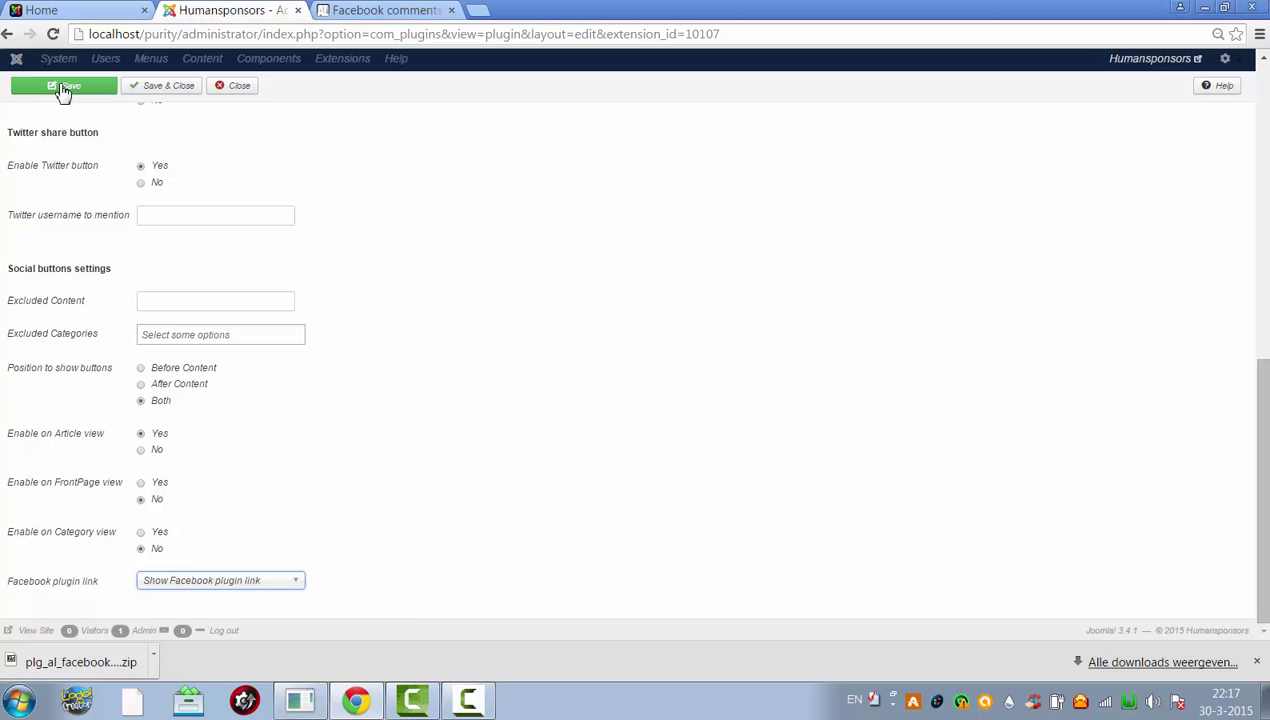
- Reload the site's home page to see the updated share buttons
left_click(400, 10)
left_click(204, 10)
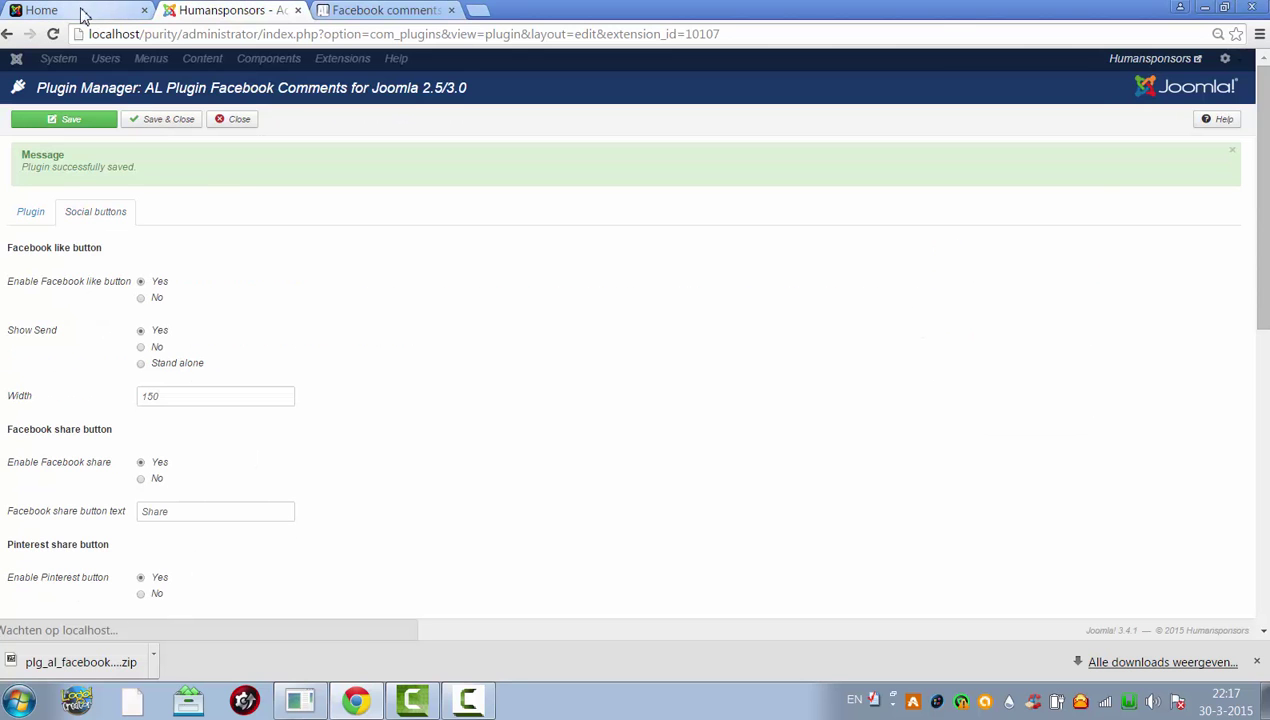
left_click(95, 12)
left_click(105, 30)
key("Return")
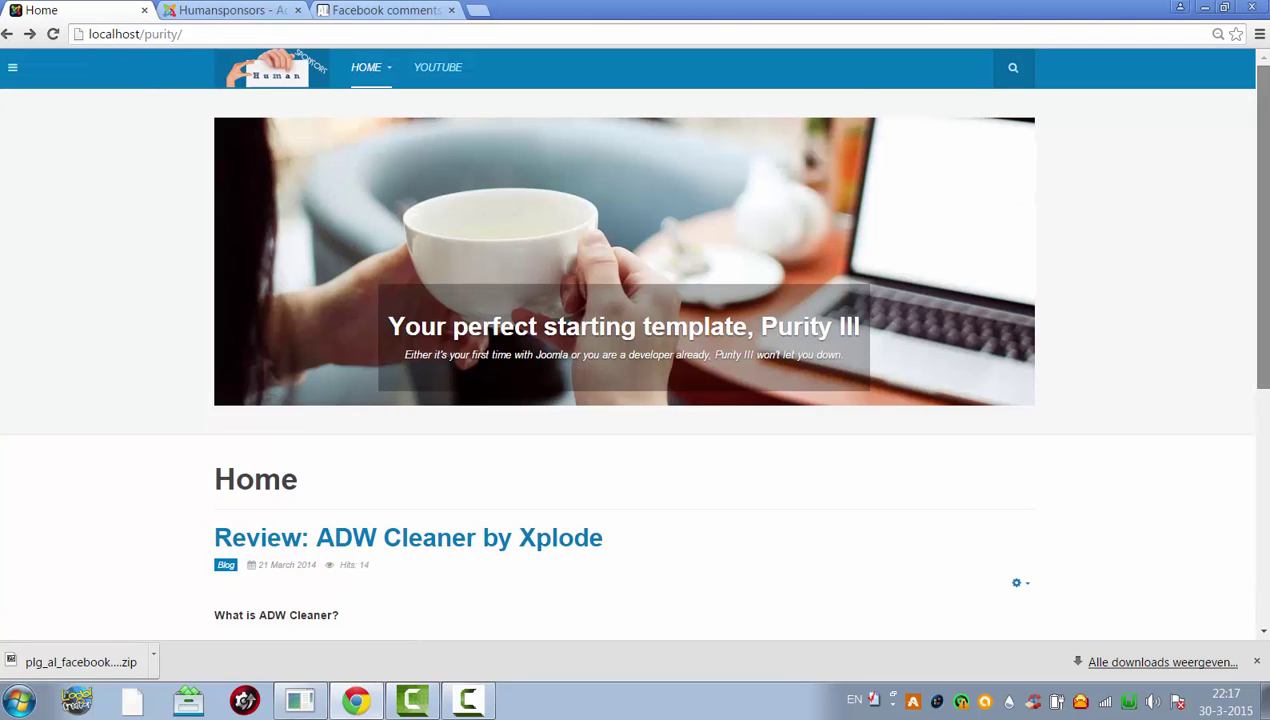
- Open the full ADW Cleaner review article from the home page to inspect its share bar
scroll(640, 360, "down", 2)
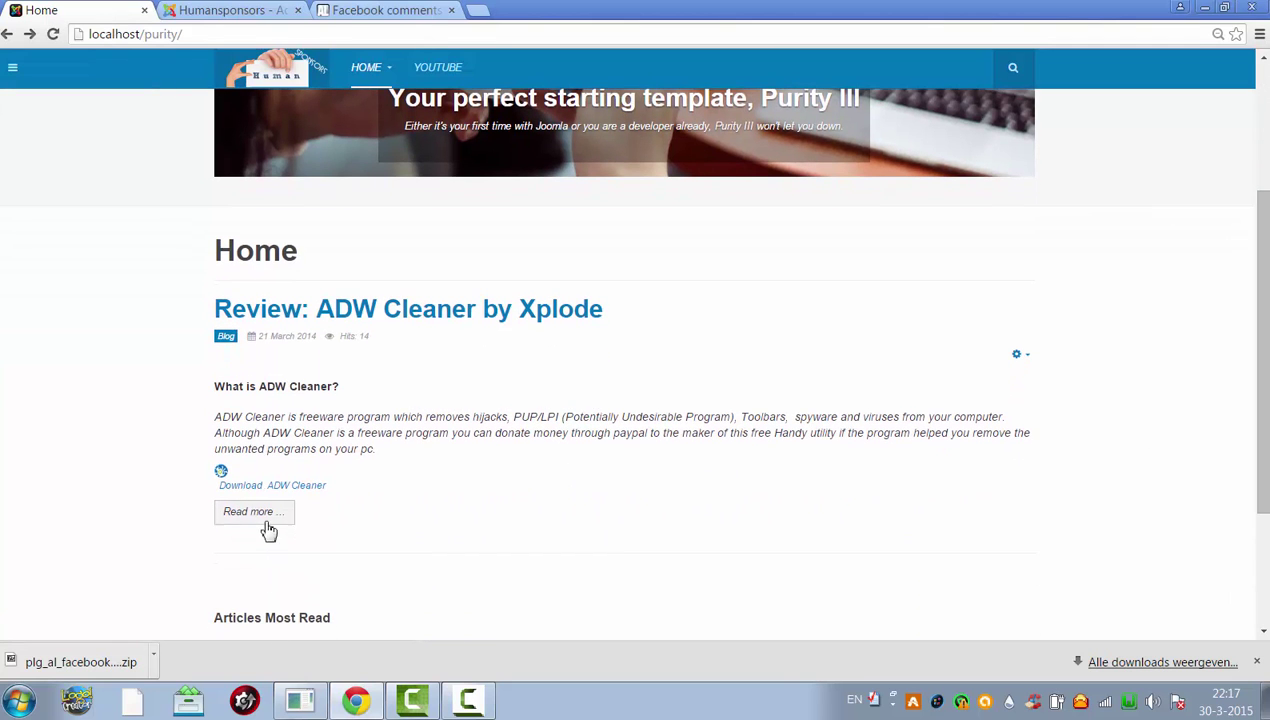
left_click(266, 528)
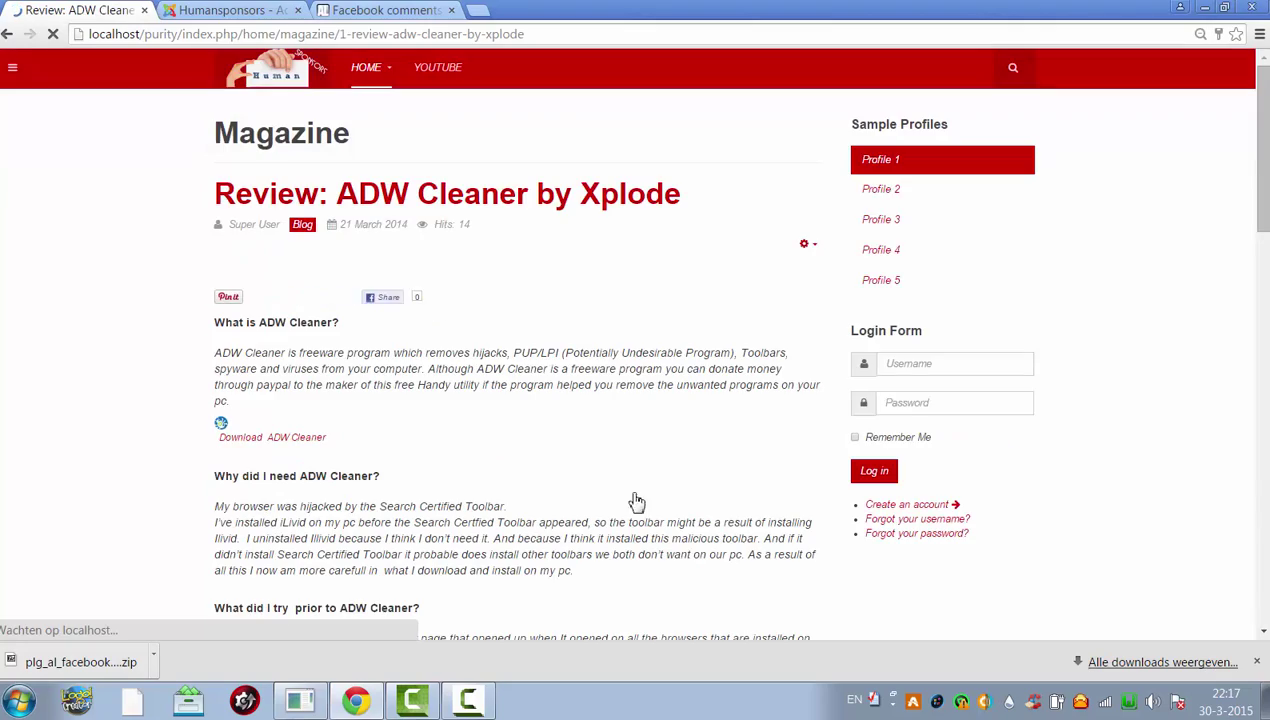
mouse_move(1263, 160)
left_mouse_down()
mouse_move(1263, 290)
mouse_move(1263, 171)
left_mouse_up()
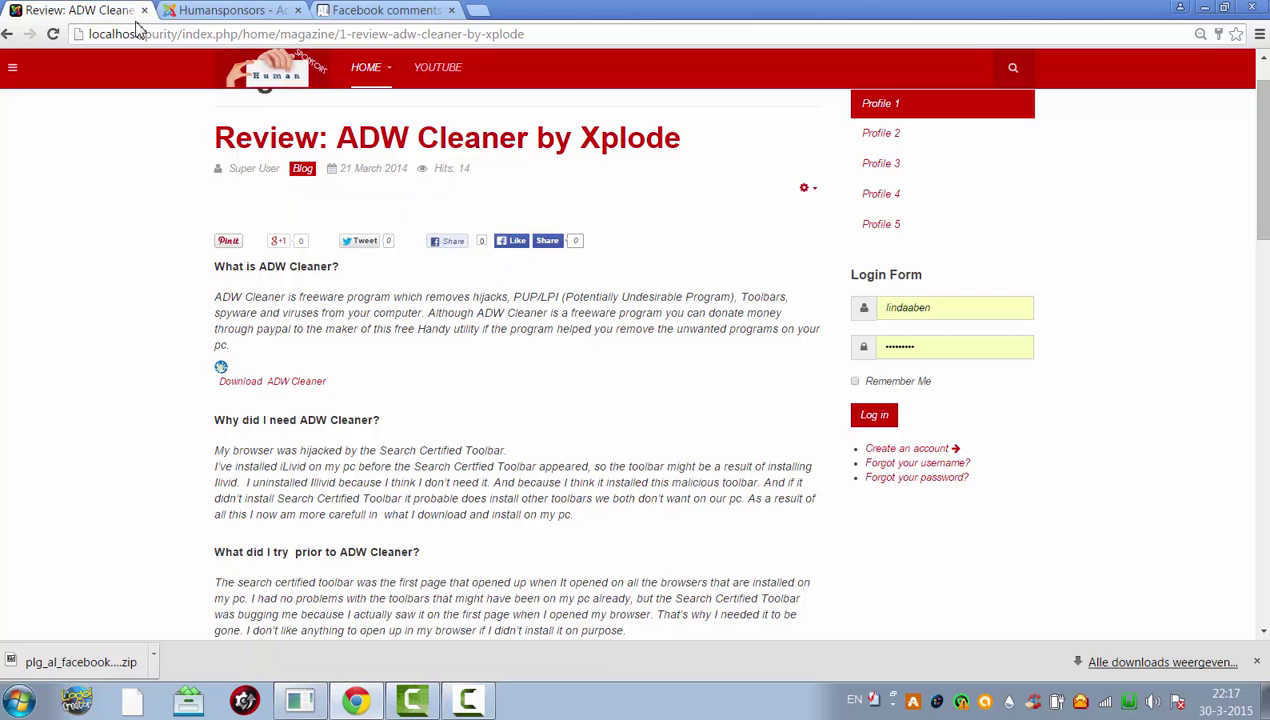
- Set Enable Facebook like button to No in the plugin settings and save
left_click(228, 11)
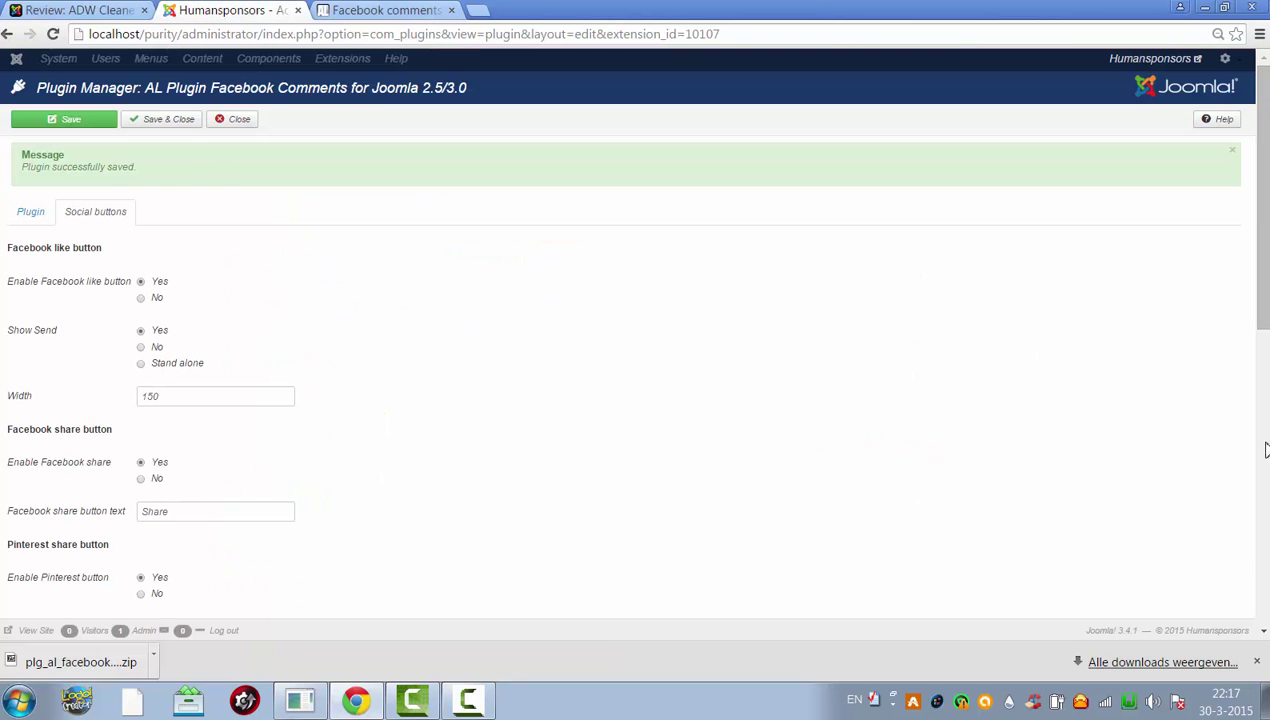
left_click_drag(1265, 450, 1255, 85)
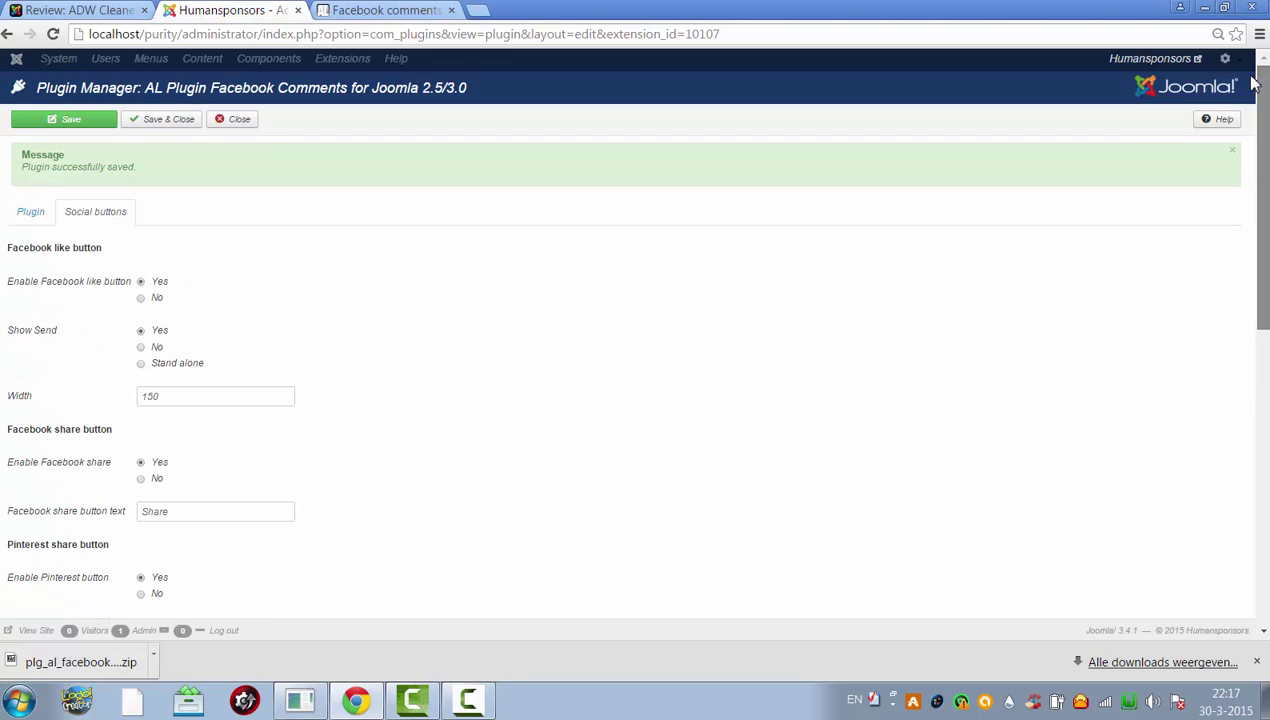
left_click(141, 298)
left_click(67, 119)
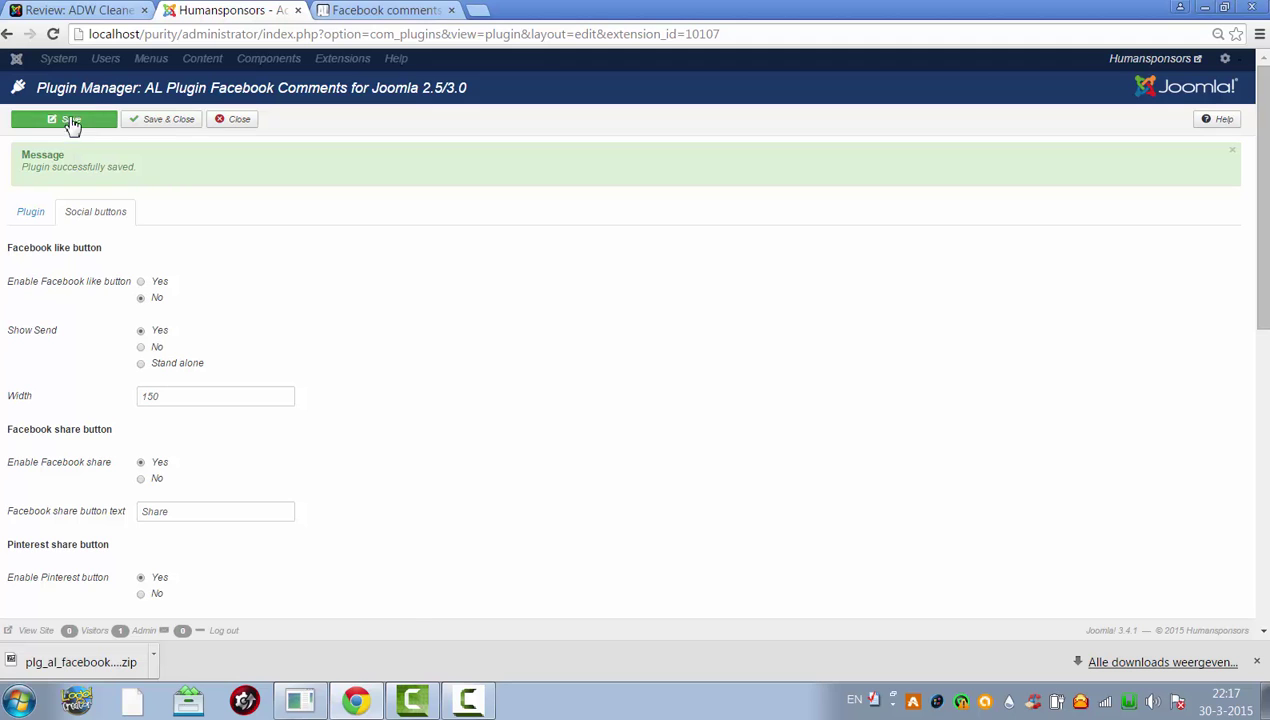
- Reload the ADW Cleaner review article to confirm the Like button is gone
left_click(419, 9)
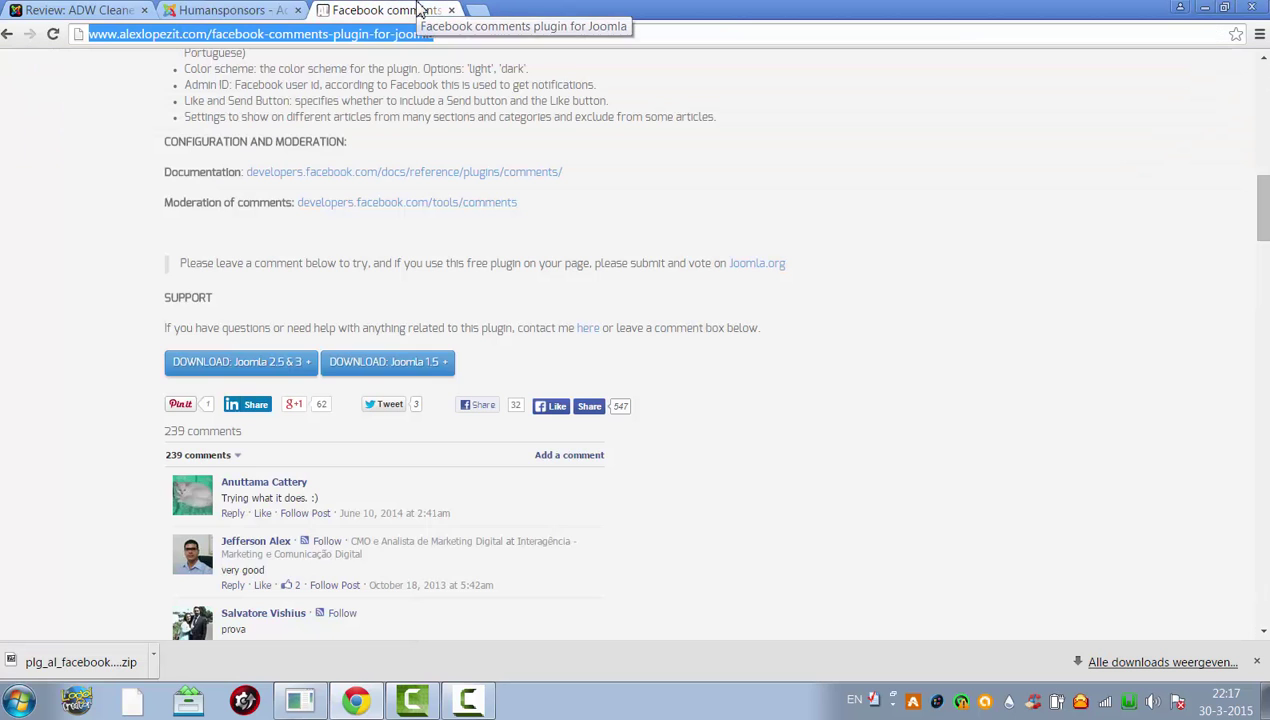
left_click(100, 10)
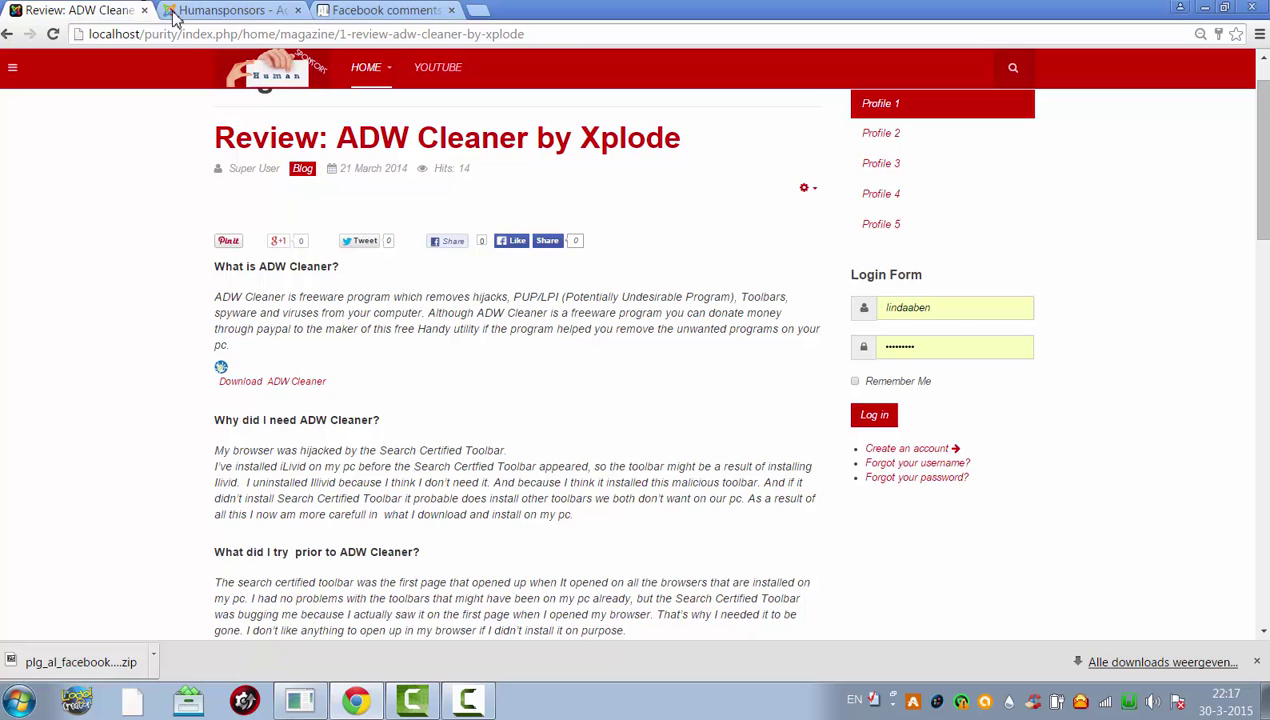
left_click(175, 33)
key("Return")
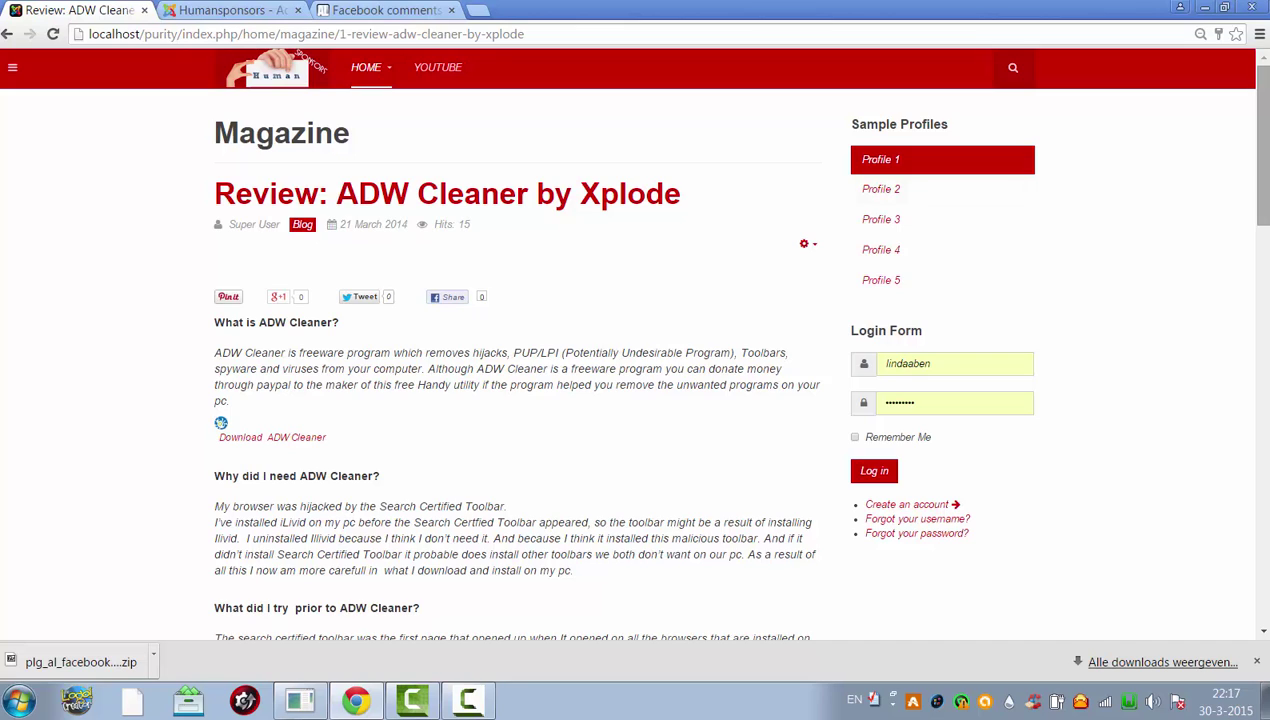
scroll(635, 360, "down", 15)
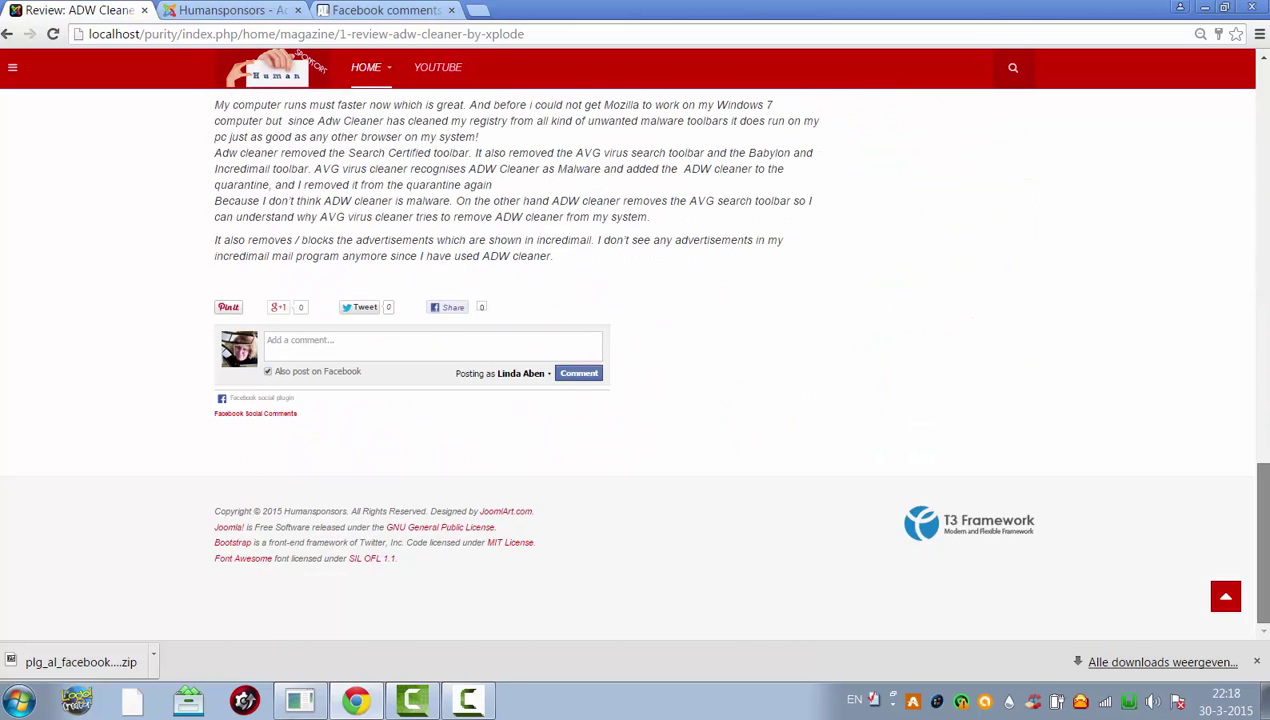
left_click_drag(1262, 520, 1263, 28)
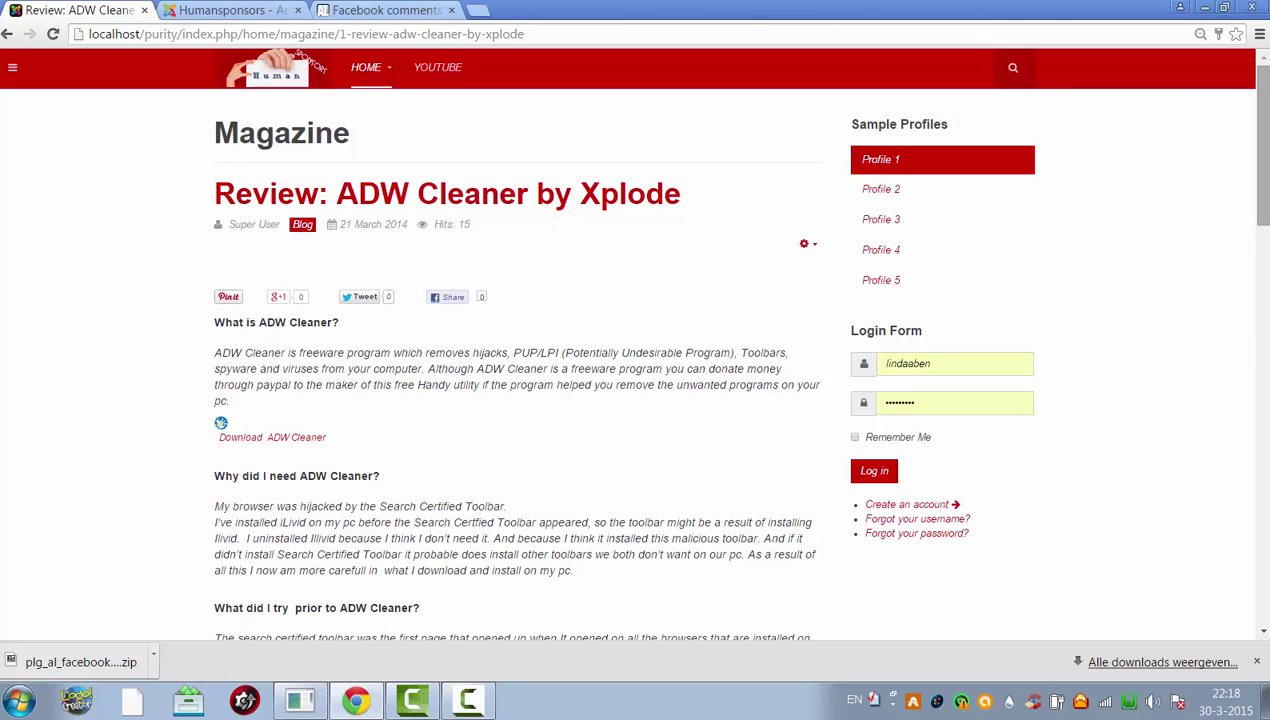
left_click_drag(1263, 150, 1263, 520)
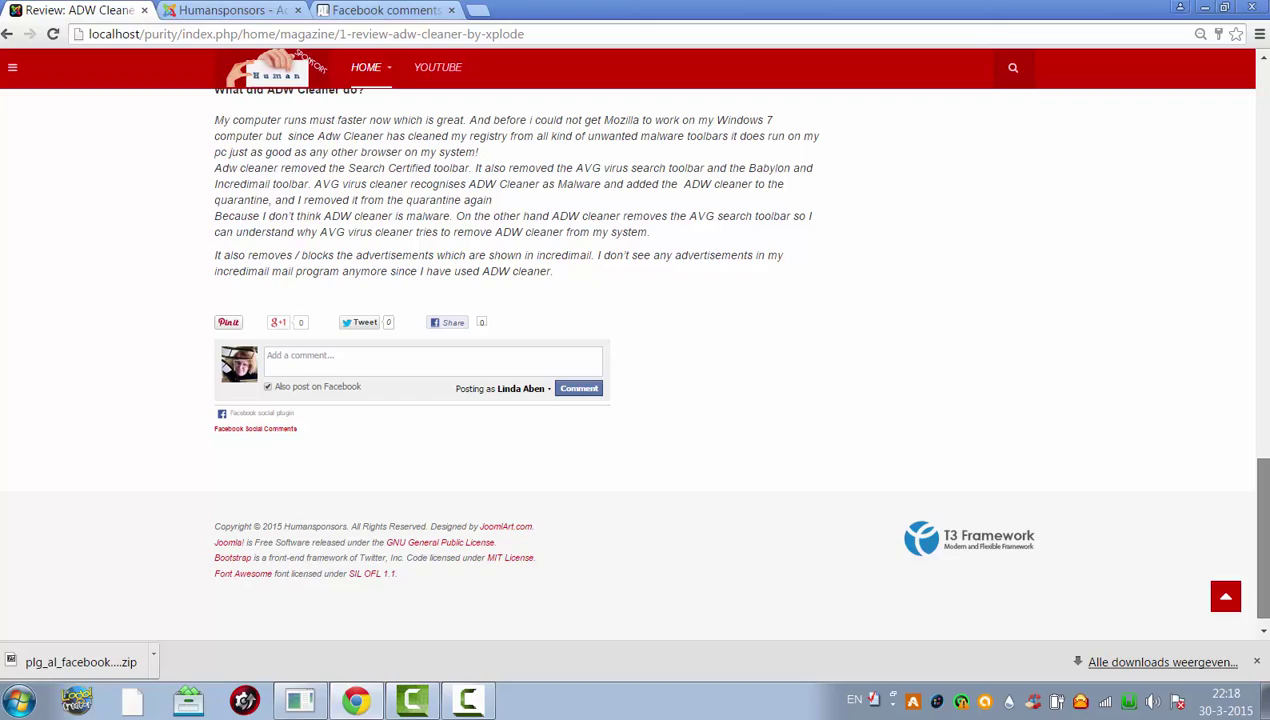
left_click_drag(1263, 520, 1262, 566)
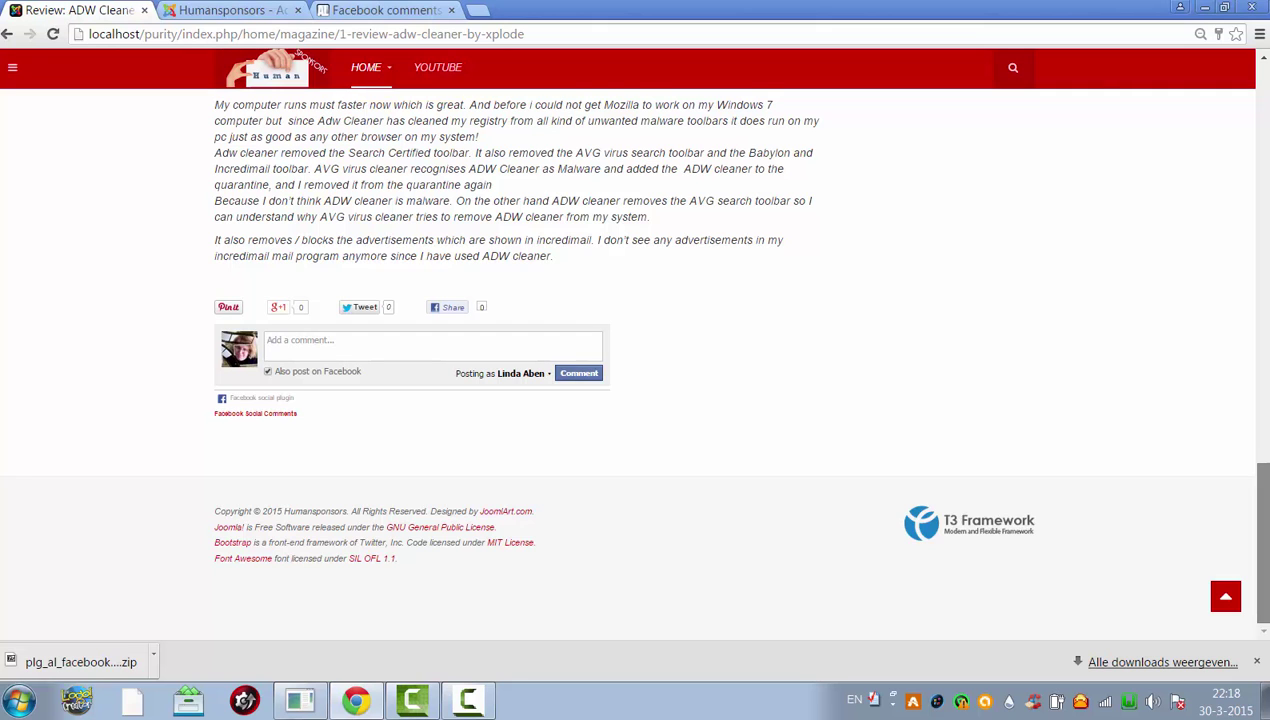
left_click_drag(1263, 540, 1263, 156)
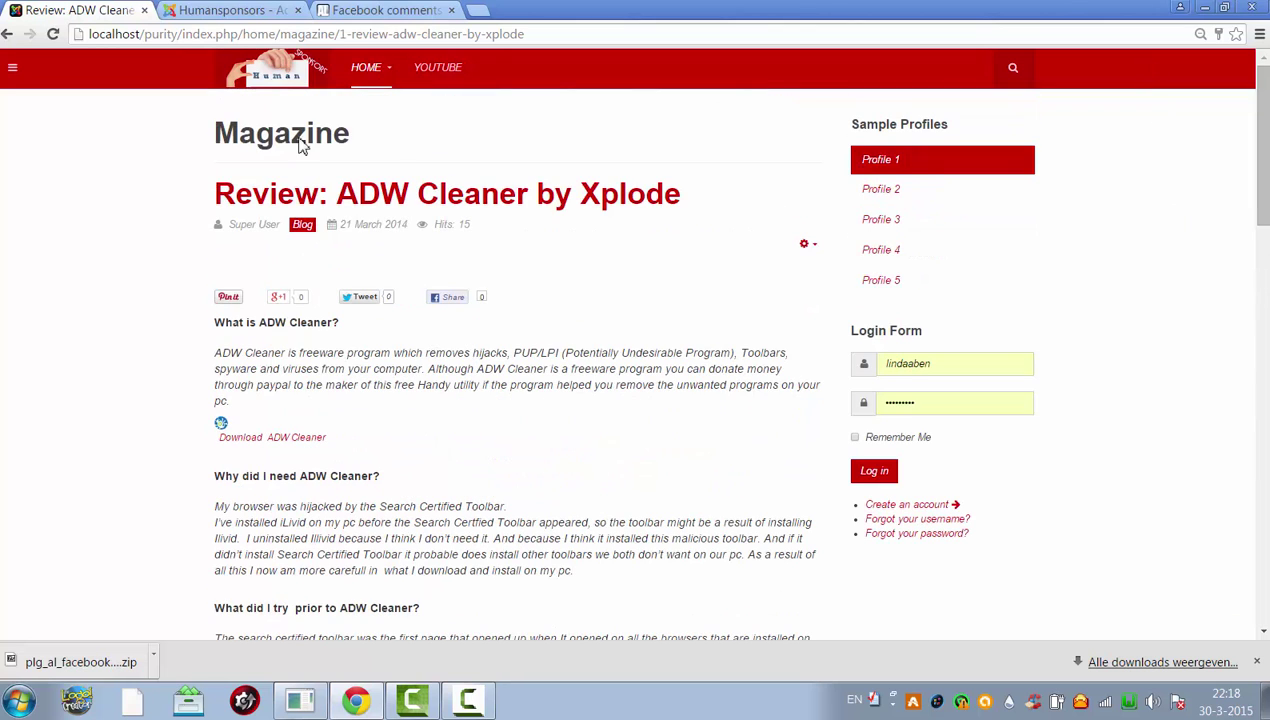
- Show the alexlopezit.com 'Facebook comments plugin for Joomla' page scrolled to its title and description
left_click(360, 10)
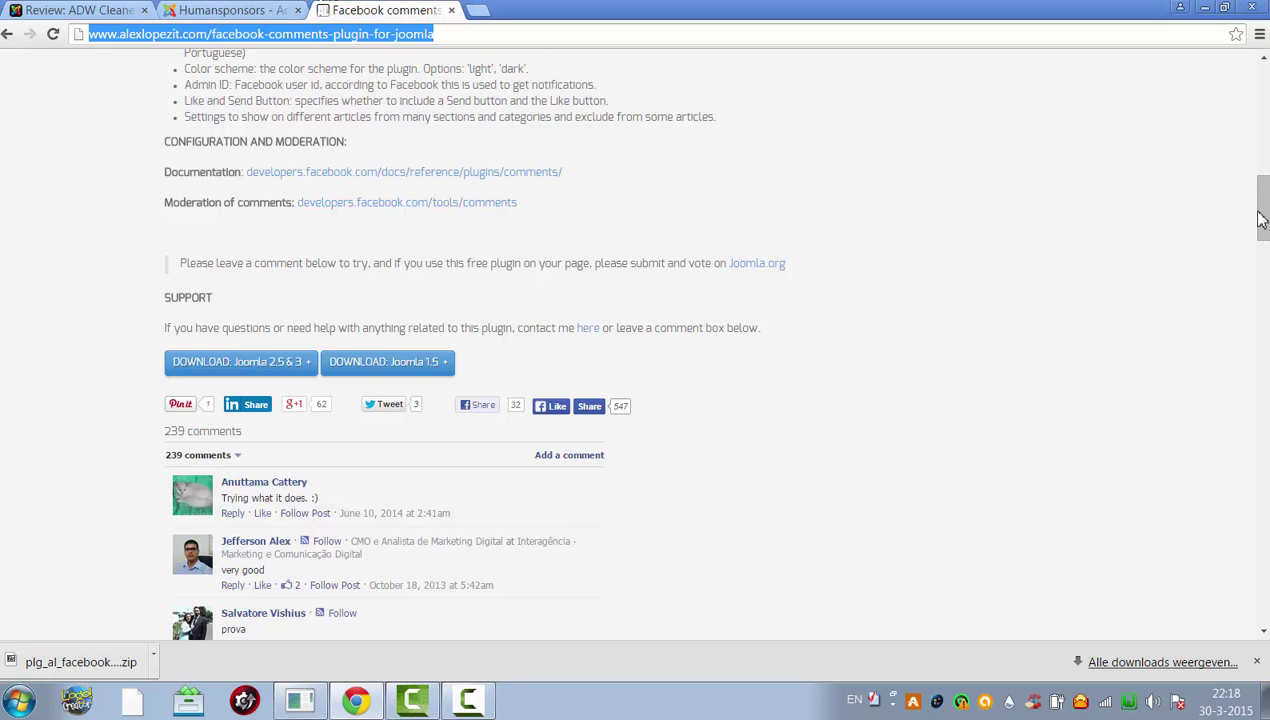
left_click_drag(1262, 220, 1262, 105)
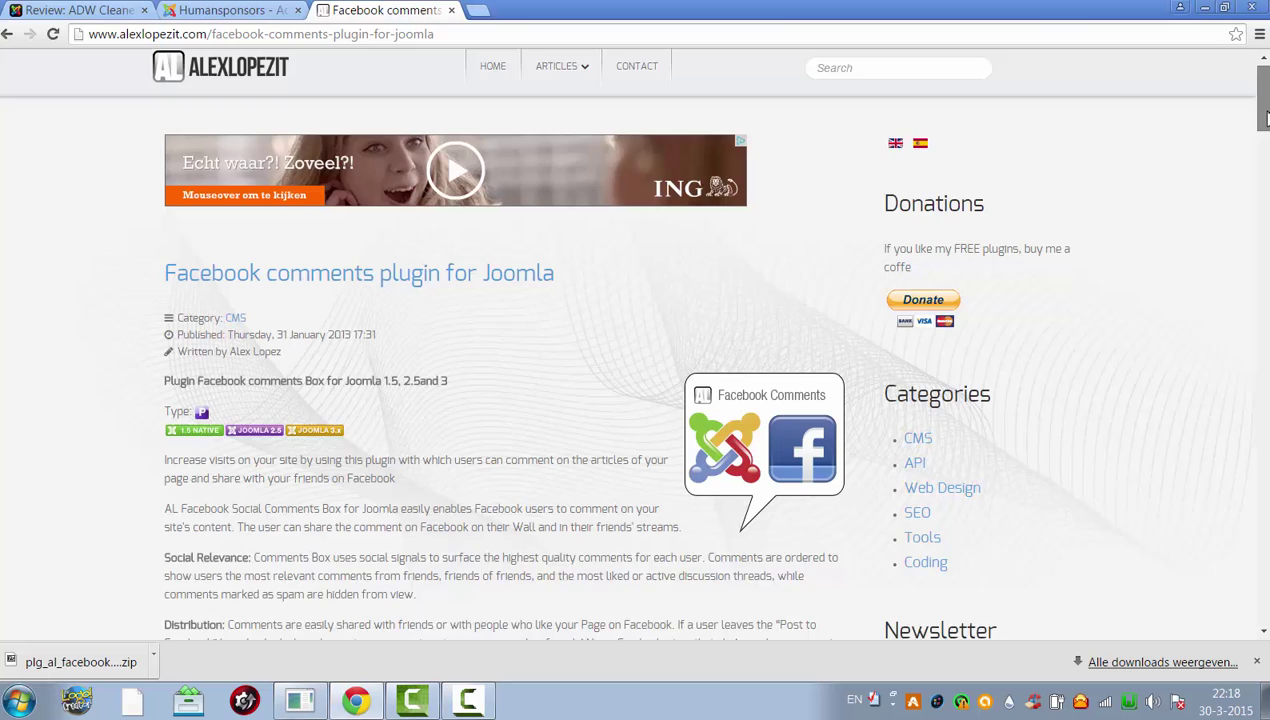
left_click_drag(1264, 118, 1256, 92)
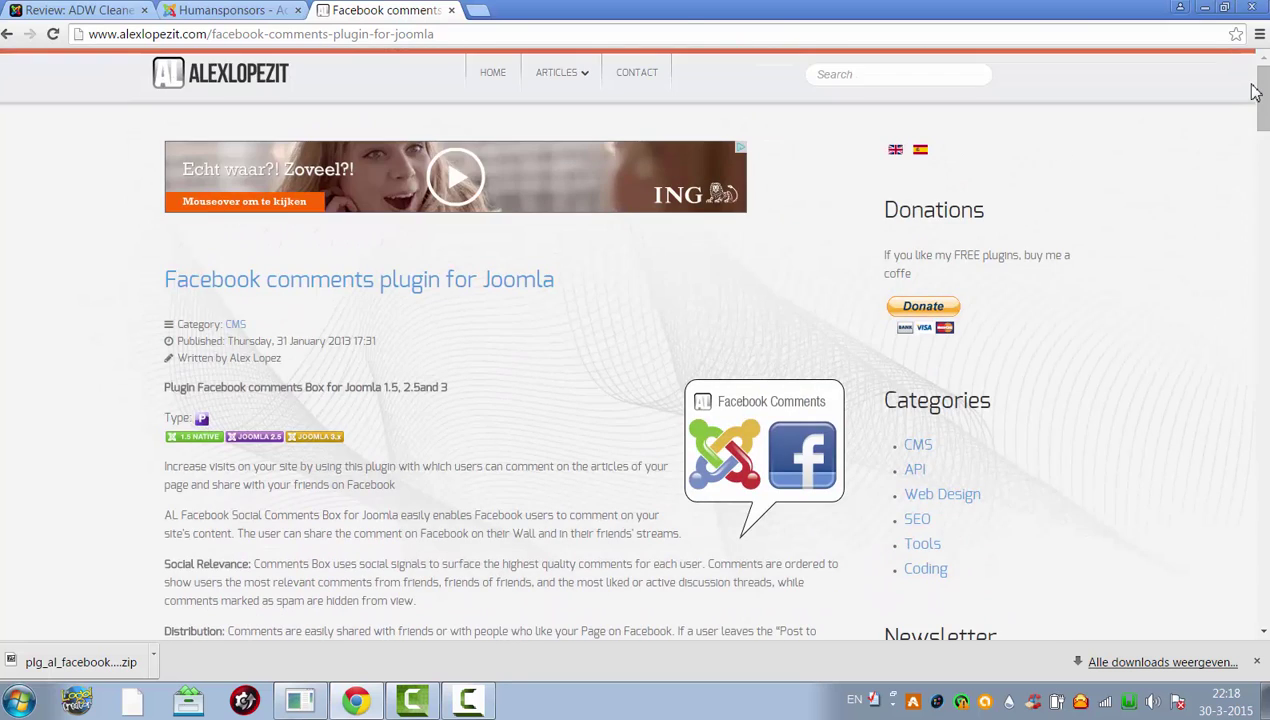